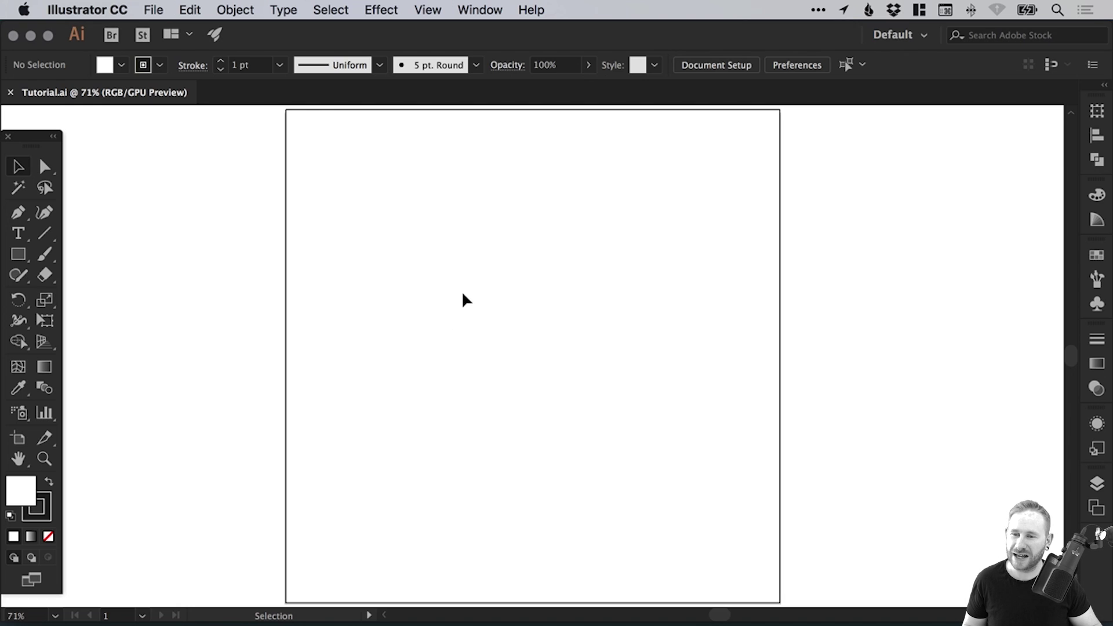
# - Create a 3-sided polygon with a 50 px radius using the Polygon Tool
pyautogui.click(21, 258)
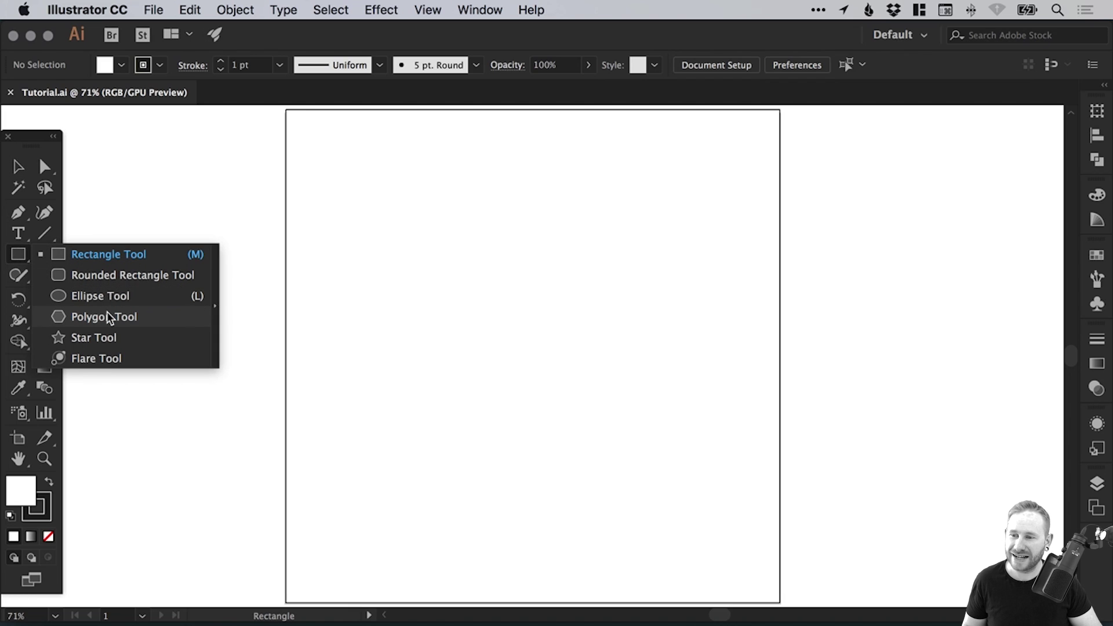
pyautogui.click(107, 316)
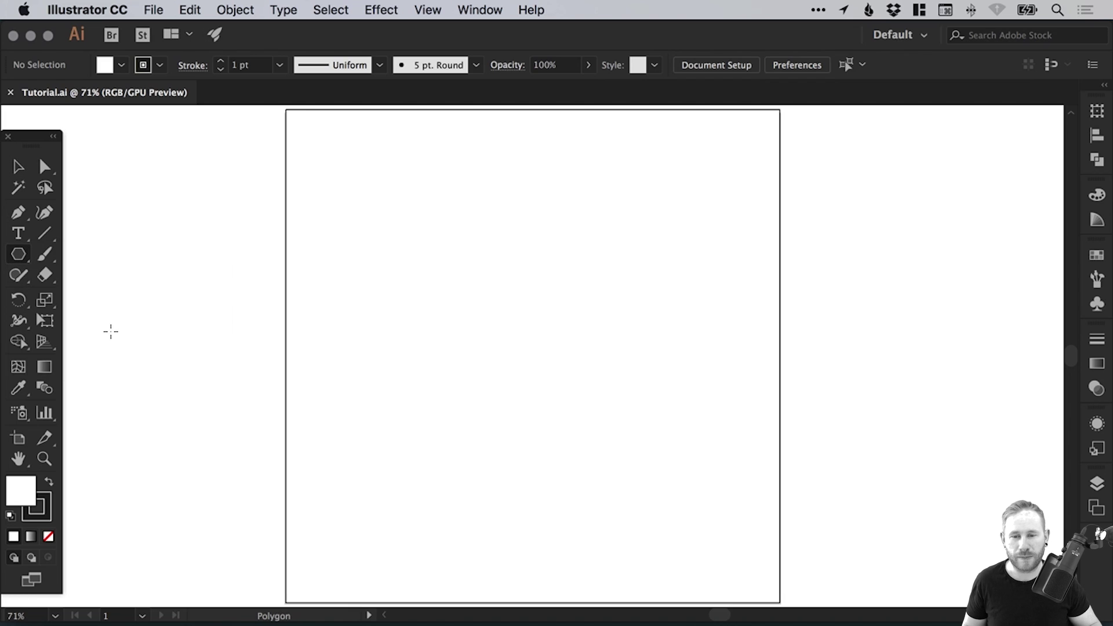
pyautogui.click(473, 290)
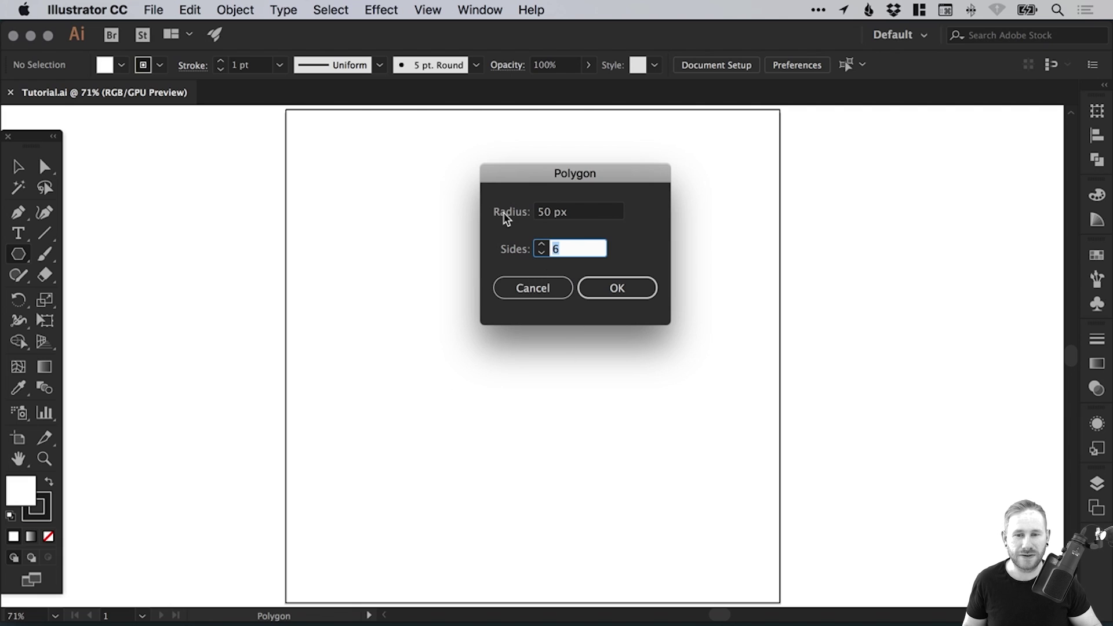
pyautogui.click(542, 253)
pyautogui.click(542, 254)
pyautogui.click(542, 253)
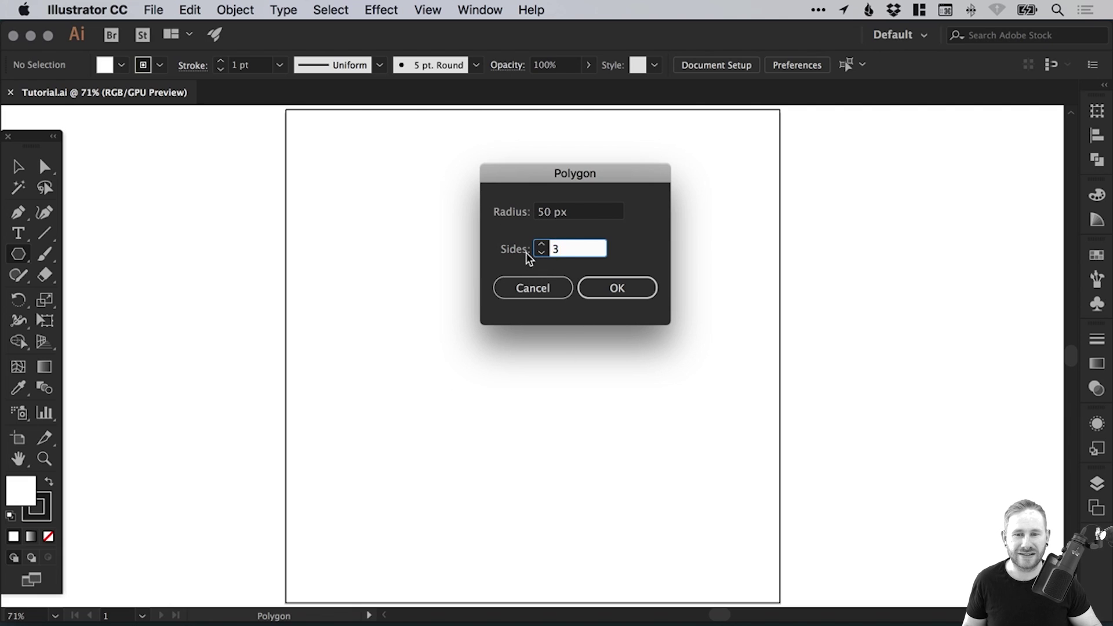
pyautogui.click(619, 287)
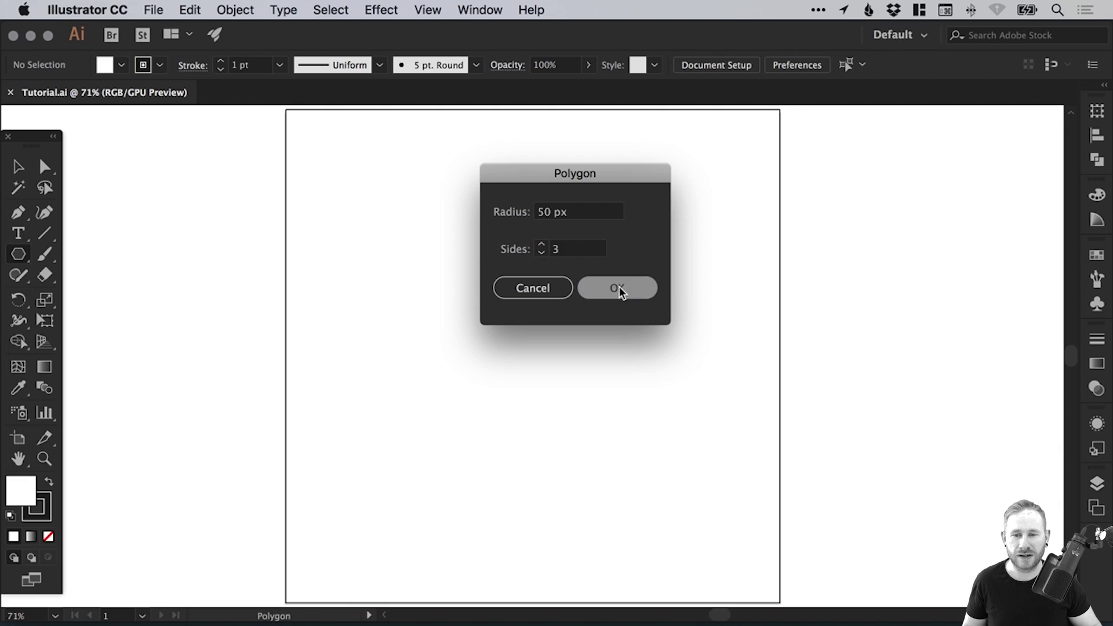
# - Enlarge the triangle by its corner handles and move it down and left
pyautogui.click(18, 167)
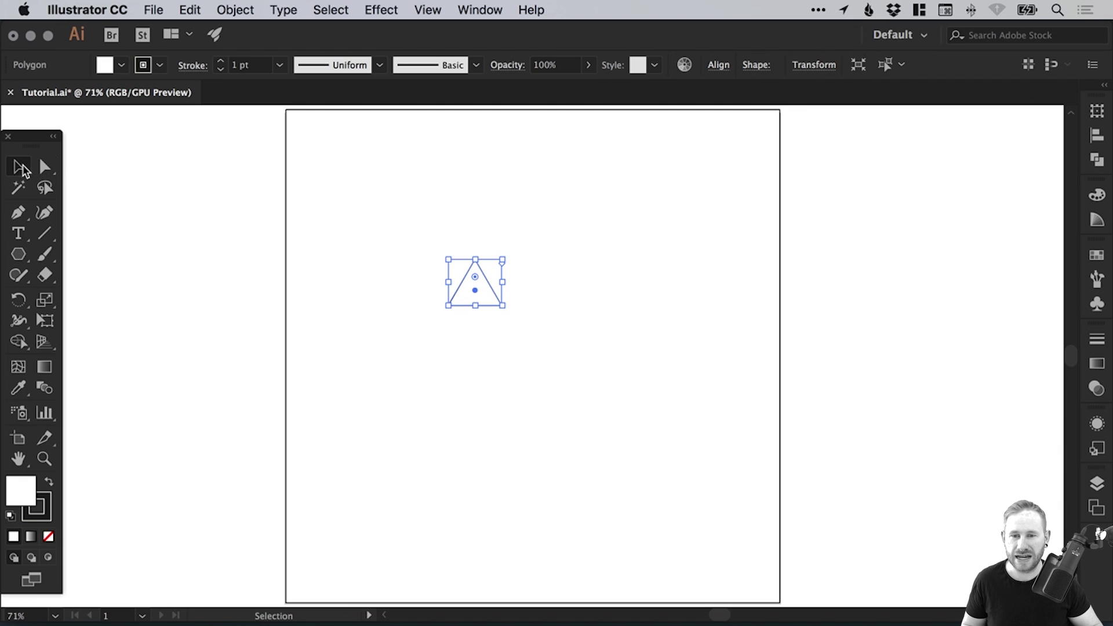
pyautogui.moveTo(503, 258); pyautogui.dragTo(591, 184)
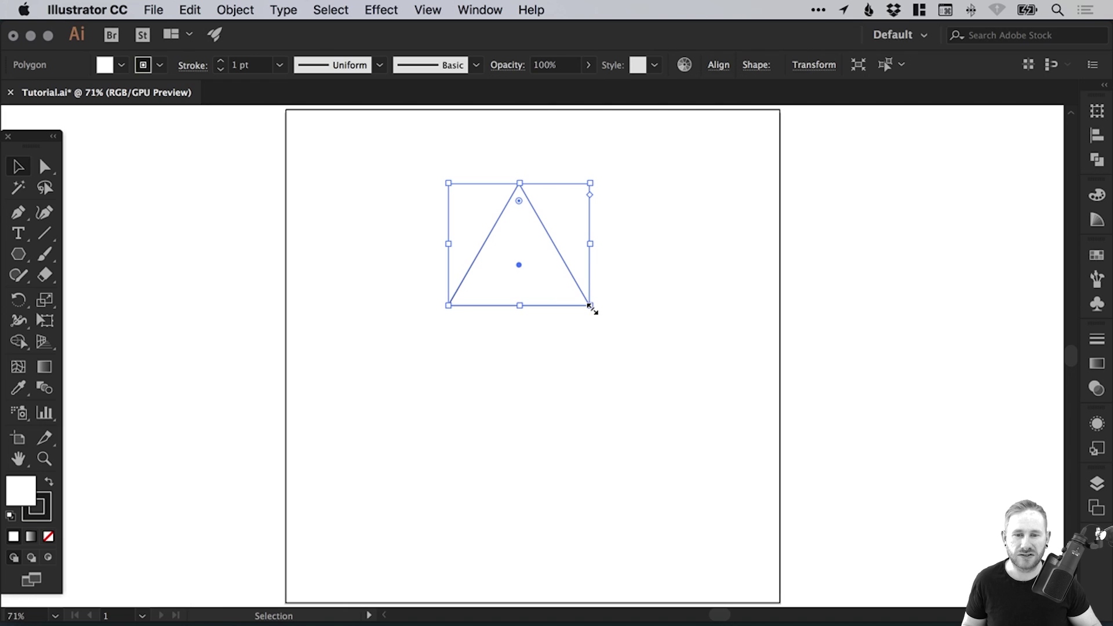
pyautogui.moveTo(591, 306); pyautogui.dragTo(690, 392)
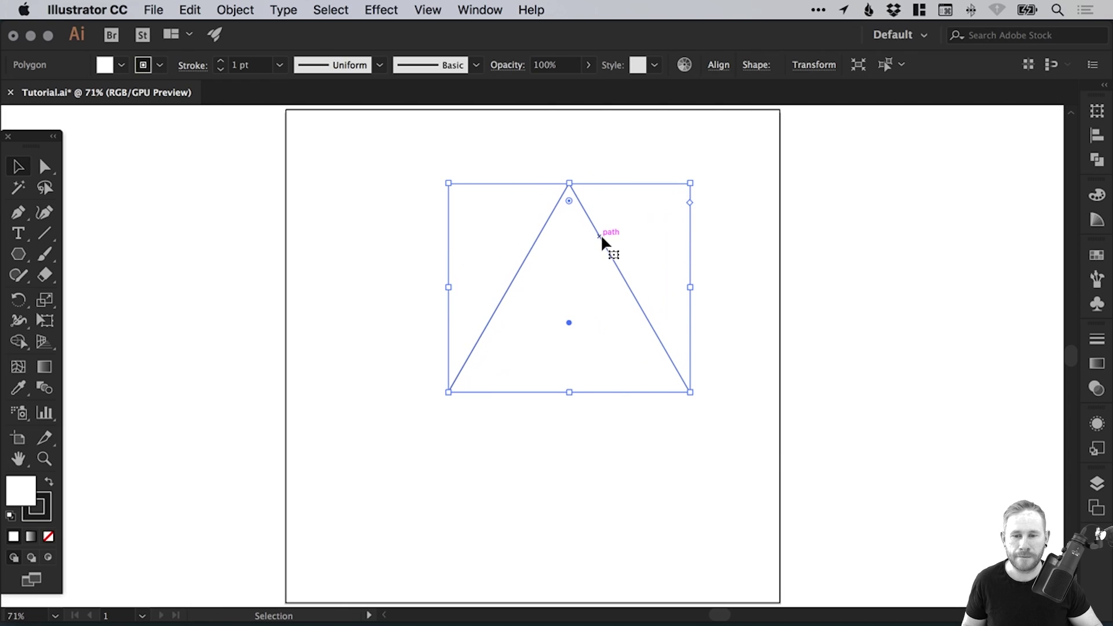
pyautogui.moveTo(601, 235); pyautogui.dragTo(570, 268)
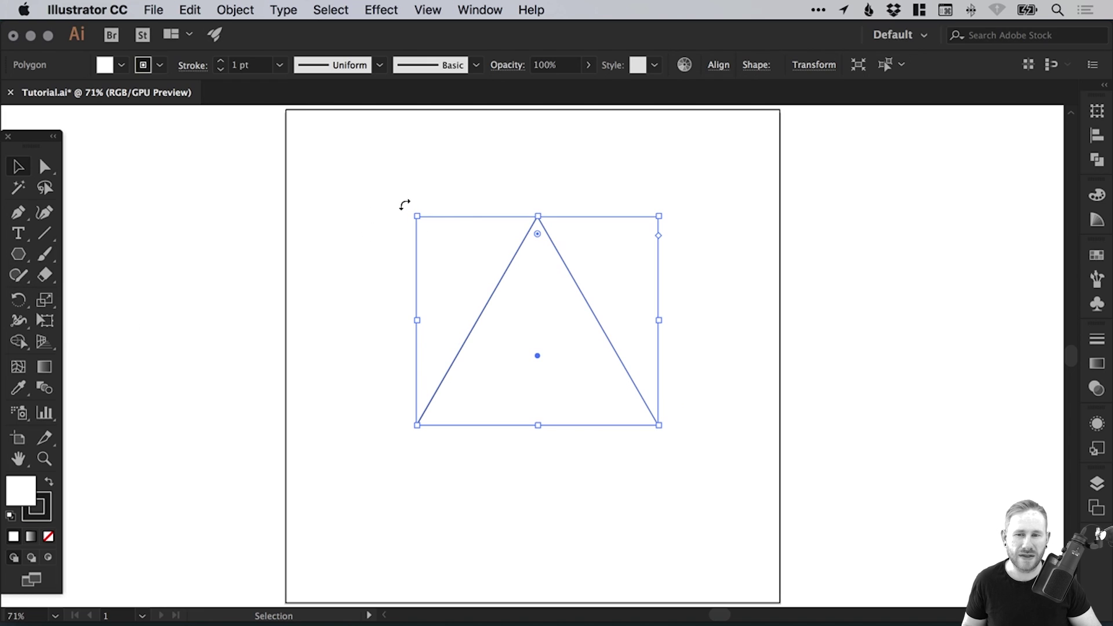
# - Rotate the triangle to point right, shift it left, and resize it to about 291 × 252 px
pyautogui.moveTo(407, 206); pyautogui.dragTo(633, 279)
pyautogui.moveTo(551, 288); pyautogui.dragTo(531, 284)
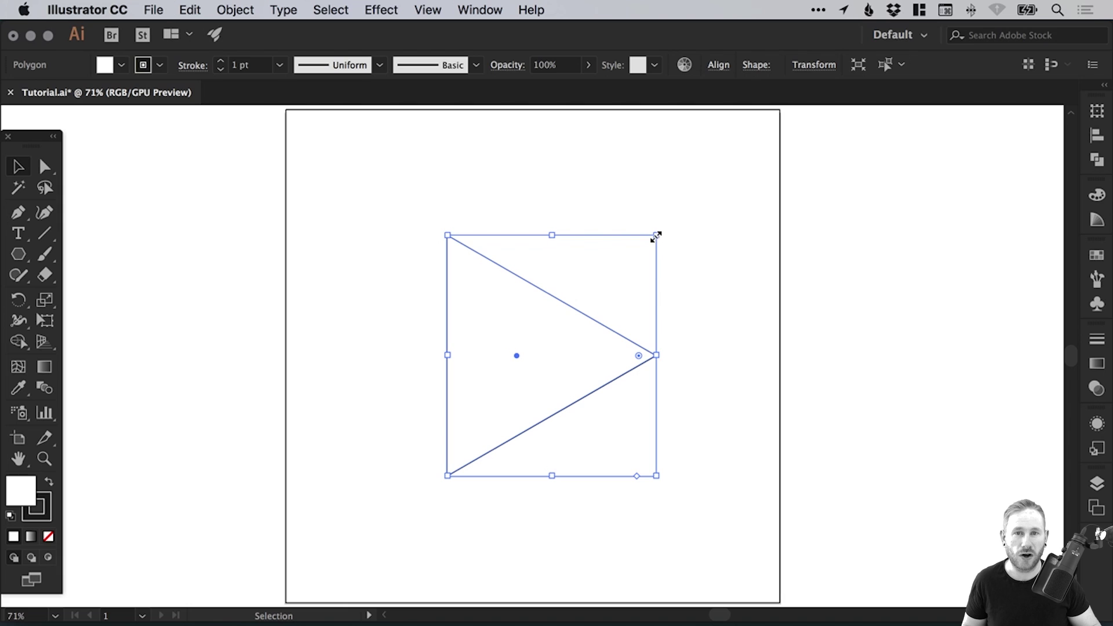
pyautogui.moveTo(656, 236); pyautogui.dragTo(632, 268)
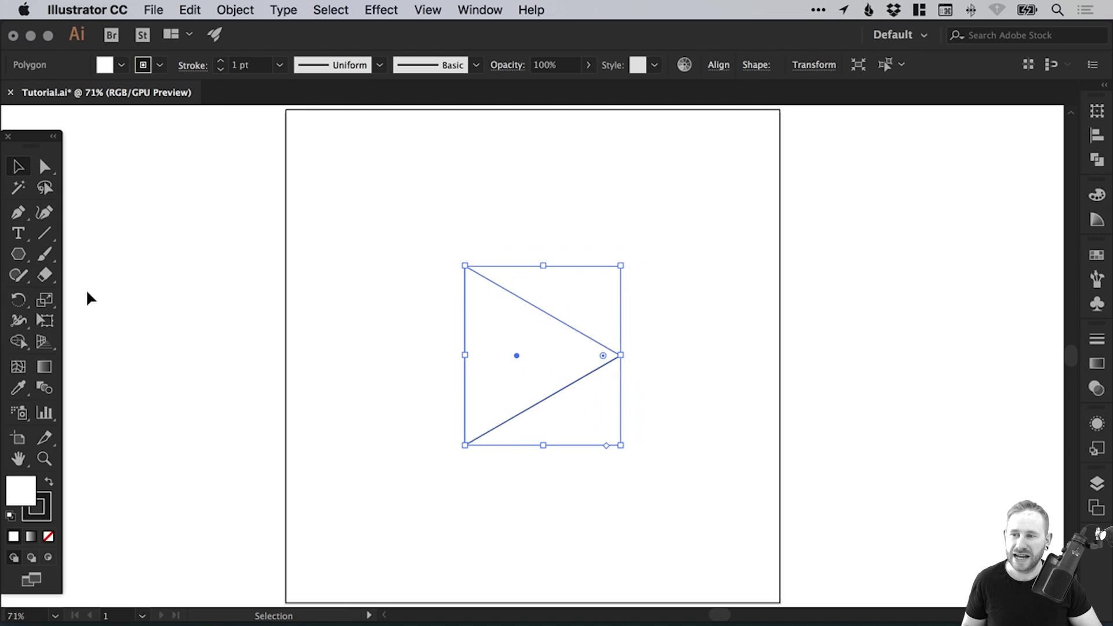
# - Draw a circle about 620 px wide around the triangle with the Ellipse Tool
pyautogui.click(11, 257)
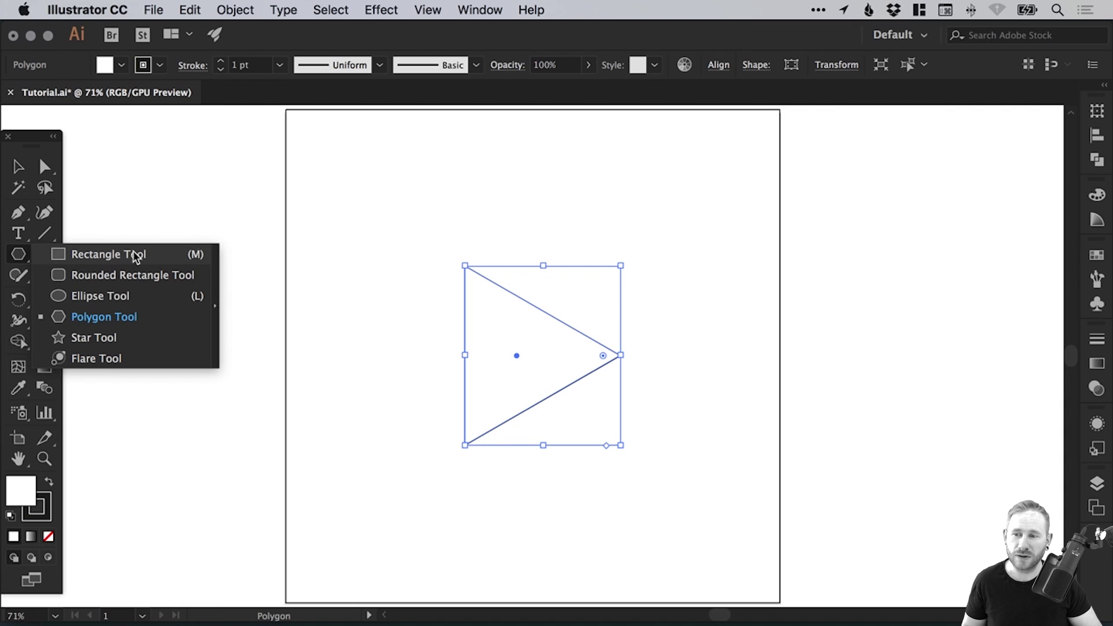
pyautogui.click(117, 300)
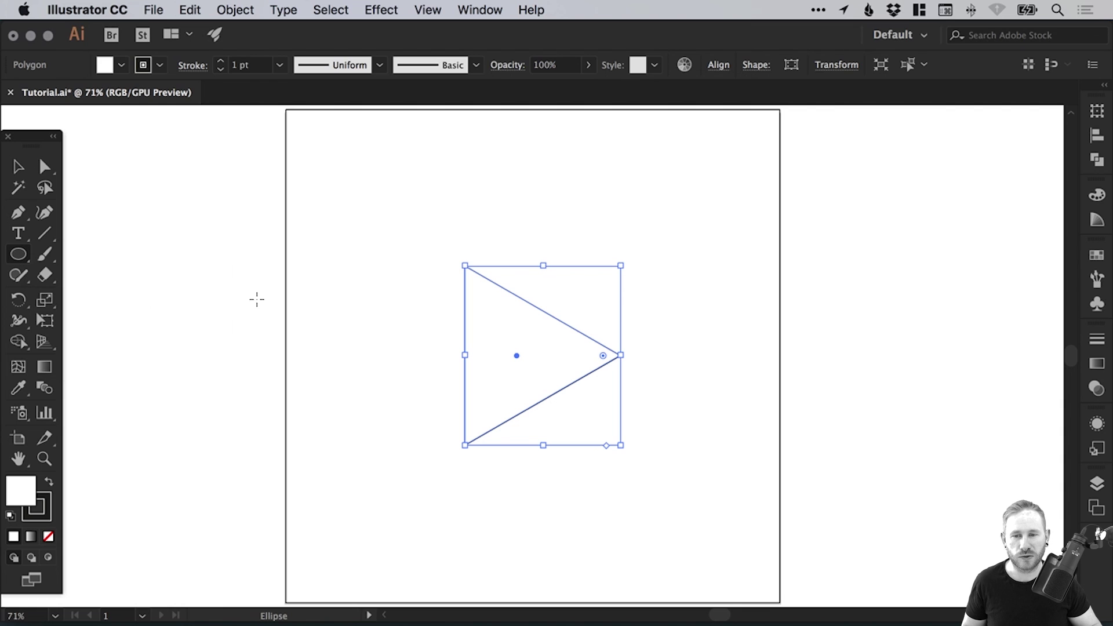
pyautogui.moveTo(366, 176); pyautogui.dragTo(680, 520)
pyautogui.press('v')
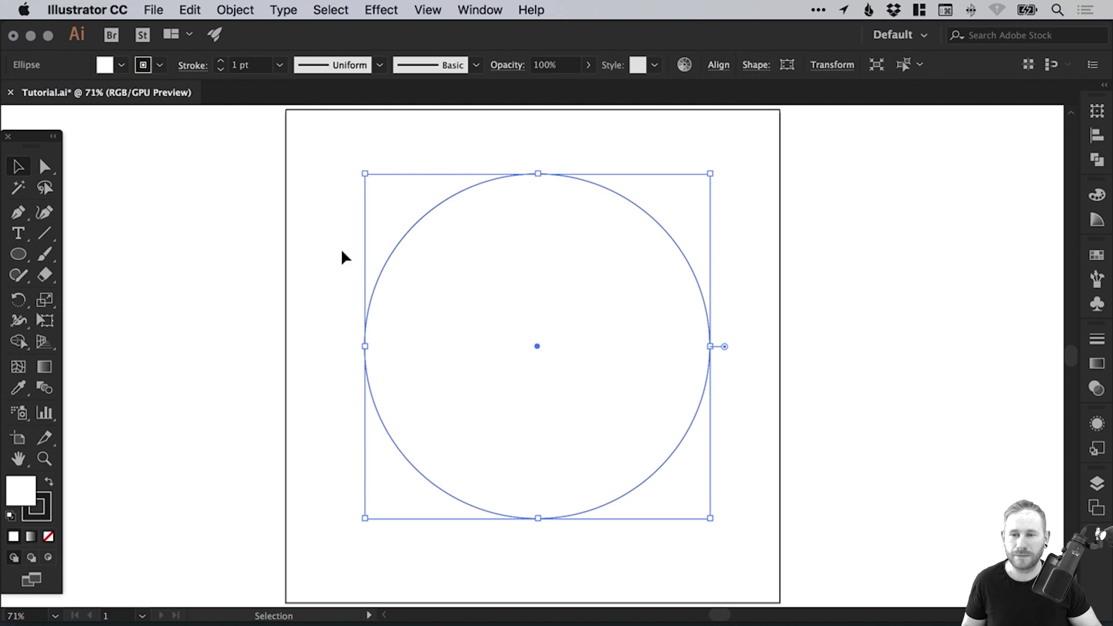
# - Send the circle behind the triangle with Object > Arrange > Send to Back
pyautogui.click(243, 8)
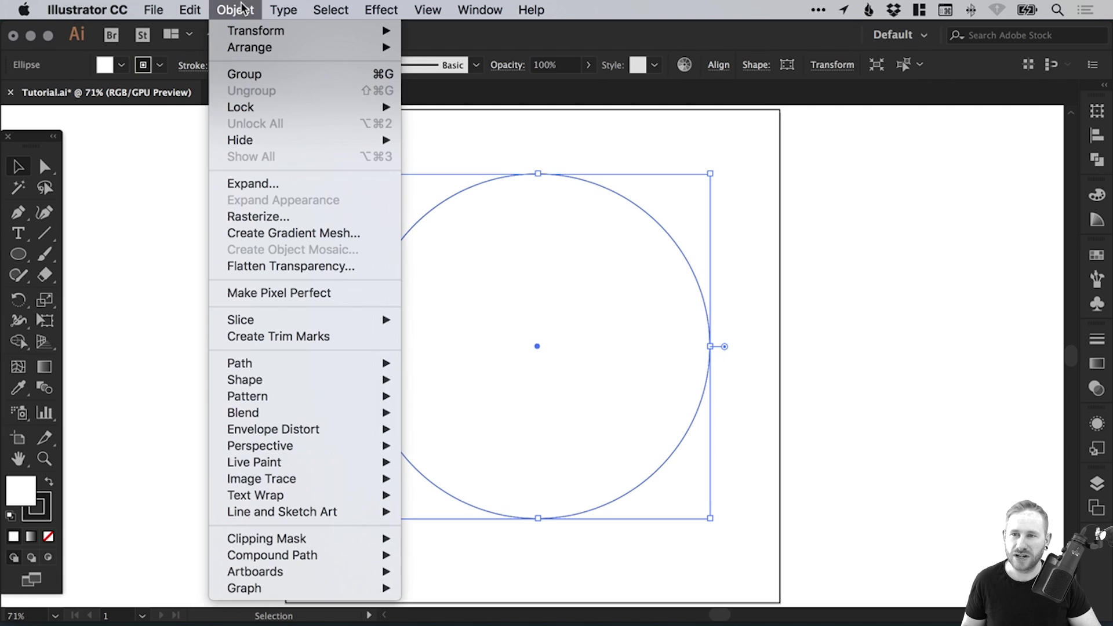
pyautogui.moveTo(246, 51)
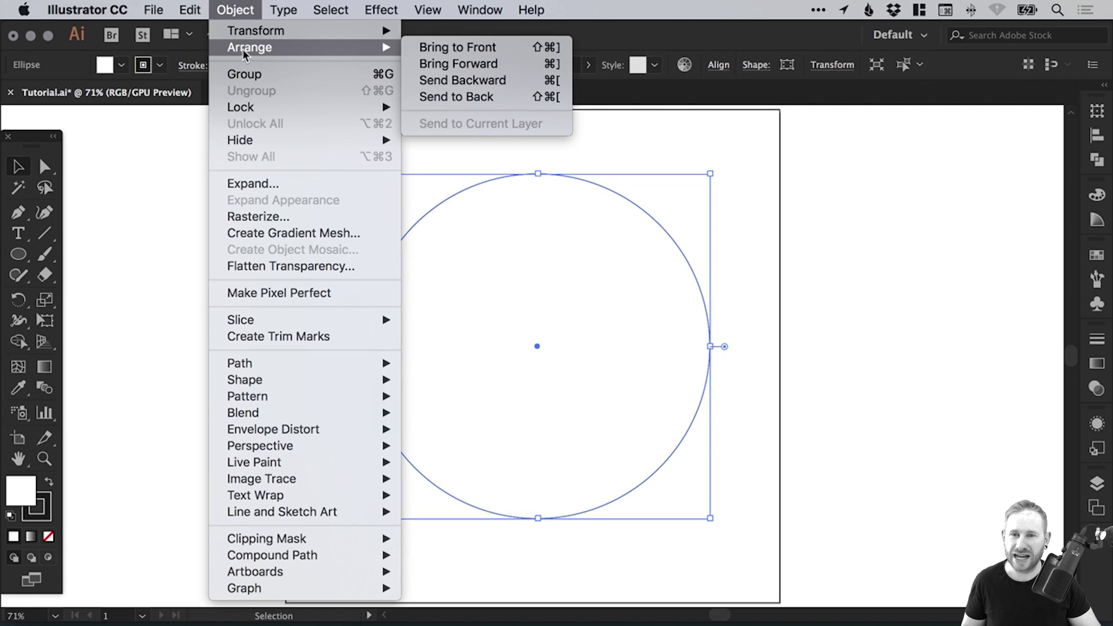
pyautogui.click(487, 97)
pyautogui.click(790, 391)
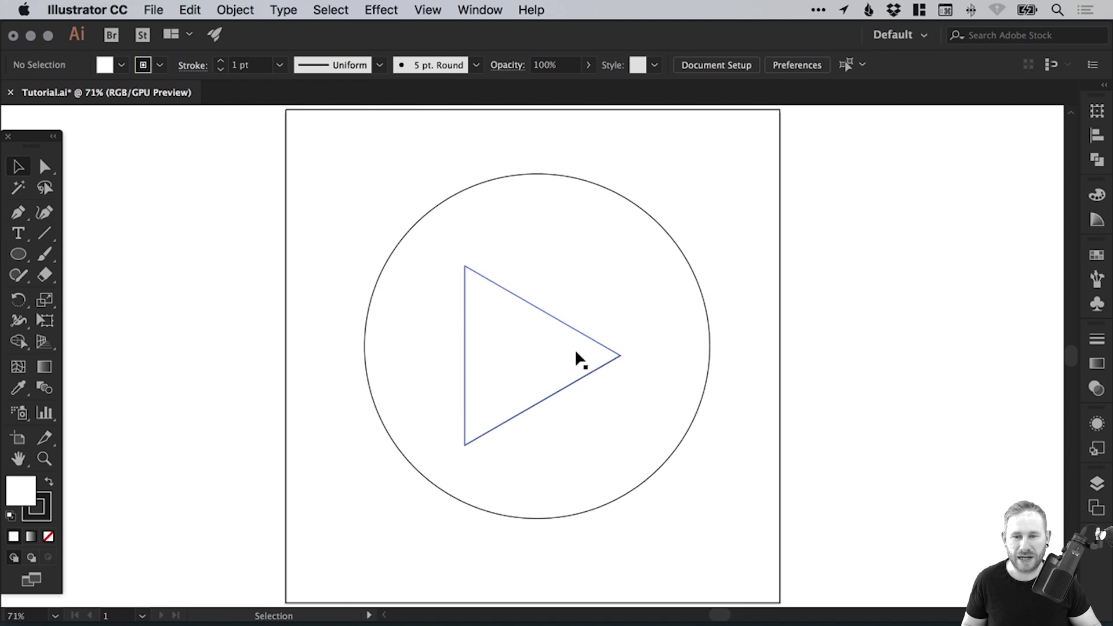
# - Set the triangle's stroke to None
pyautogui.click(524, 370)
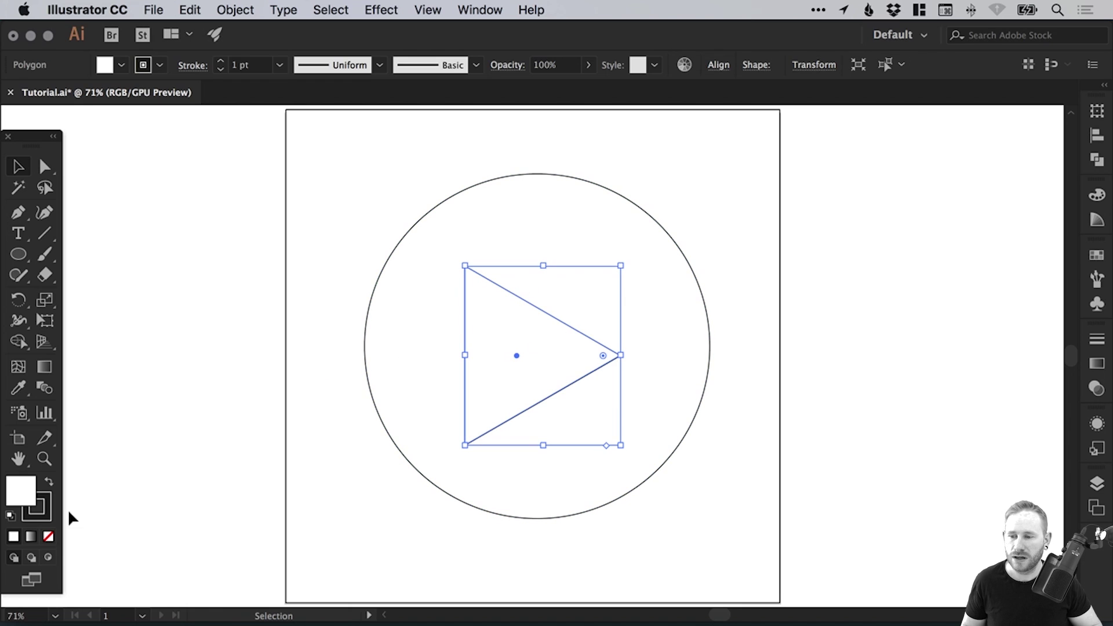
pyautogui.click(46, 518)
pyautogui.click(49, 537)
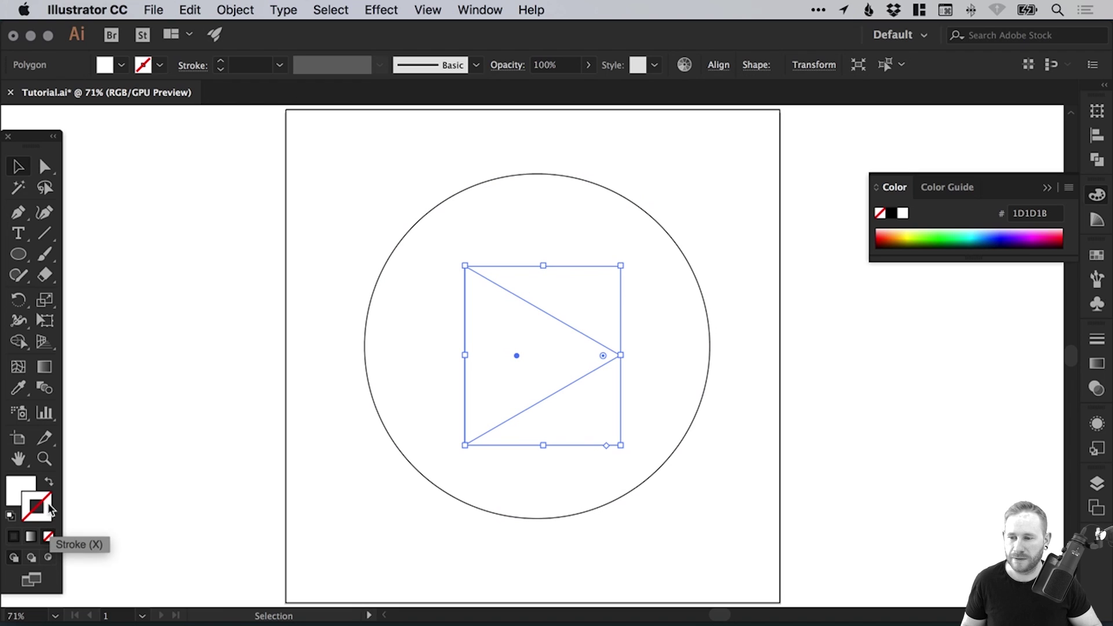
# - Fill the triangle with the Black swatch and make that swatch Global
pyautogui.click(18, 490)
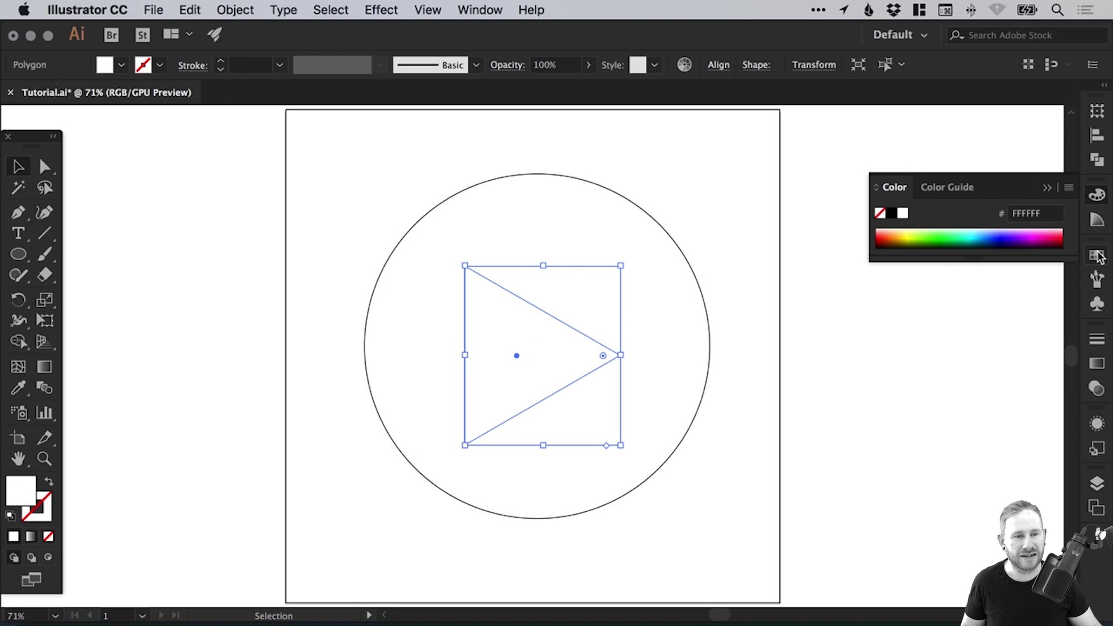
pyautogui.click(1097, 255)
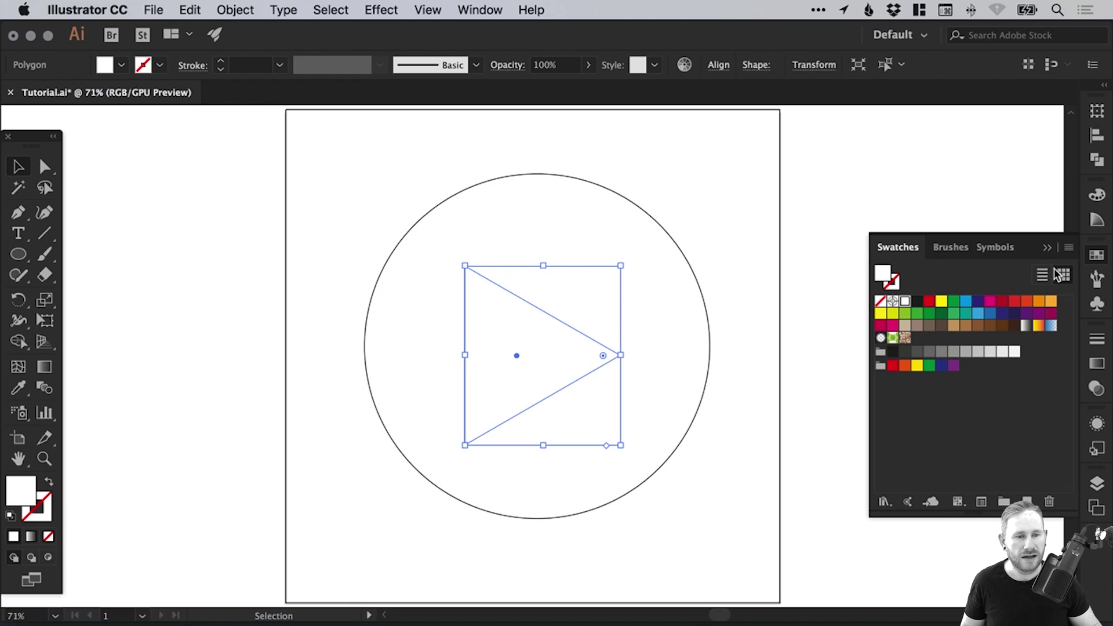
pyautogui.doubleClick(919, 303)
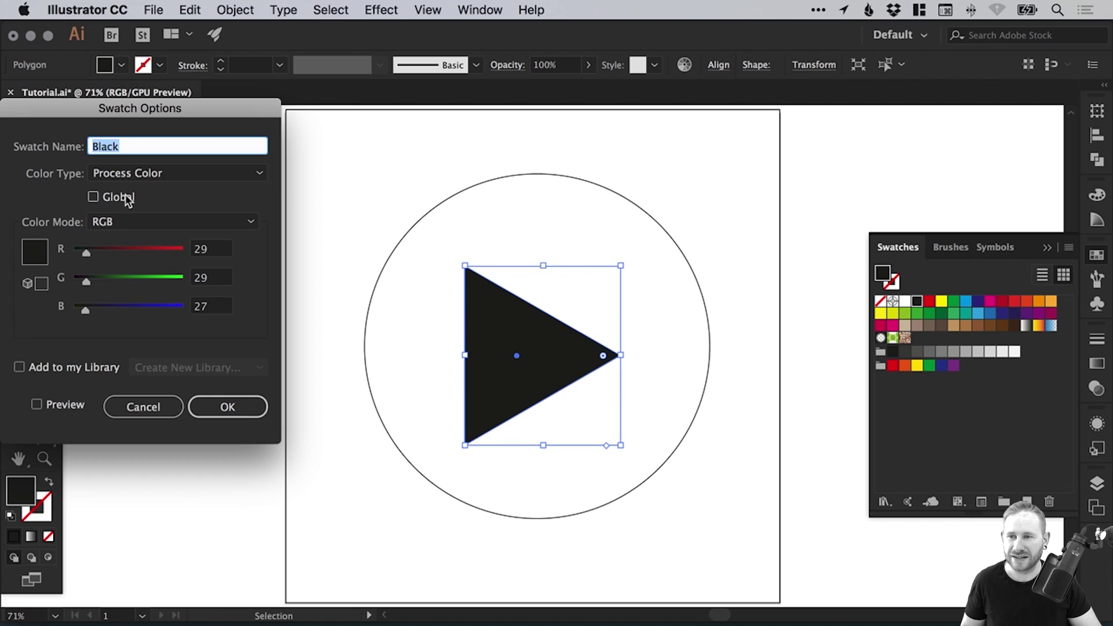
pyautogui.click(92, 197)
pyautogui.moveTo(172, 106); pyautogui.dragTo(232, 103)
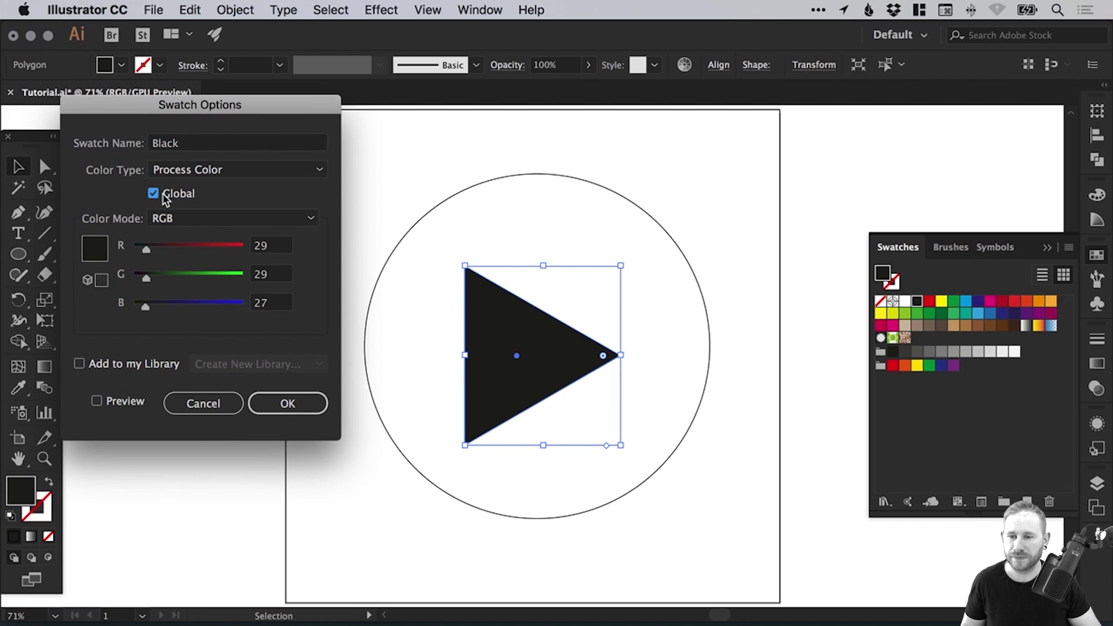
pyautogui.click(289, 403)
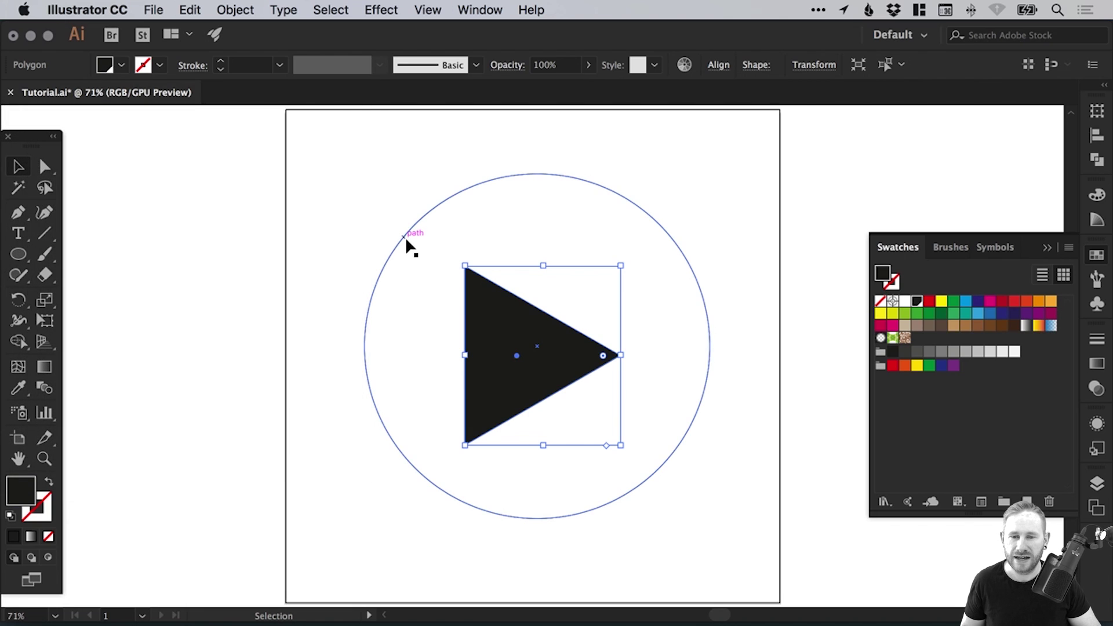
# - Fill the circle with the global Black swatch, remove its stroke, then reselect the triangle
pyautogui.click(426, 215)
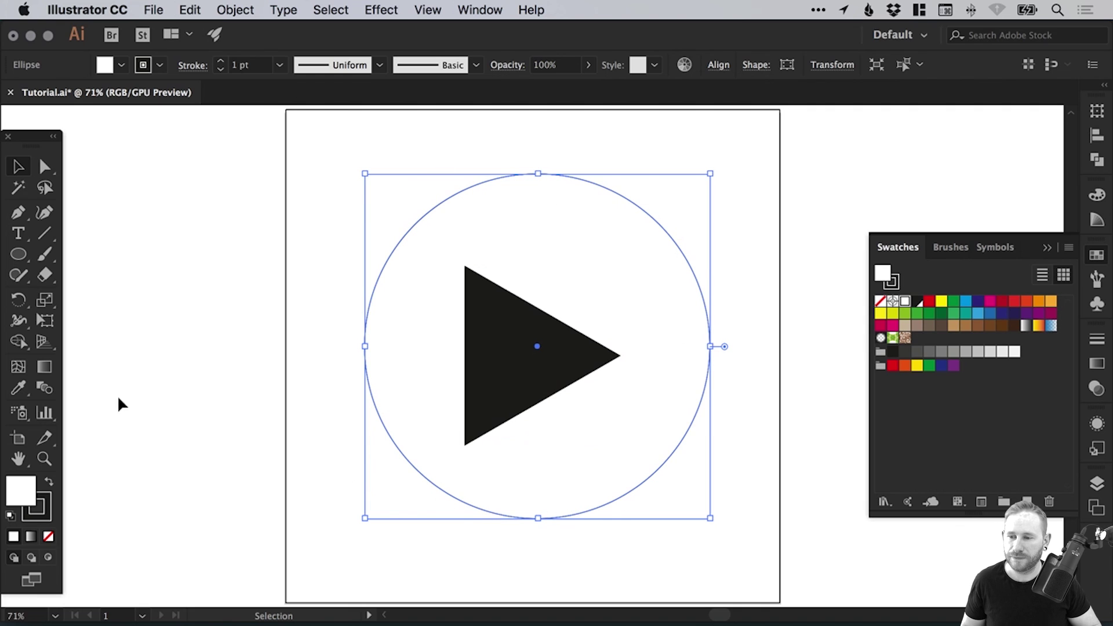
pyautogui.click(917, 302)
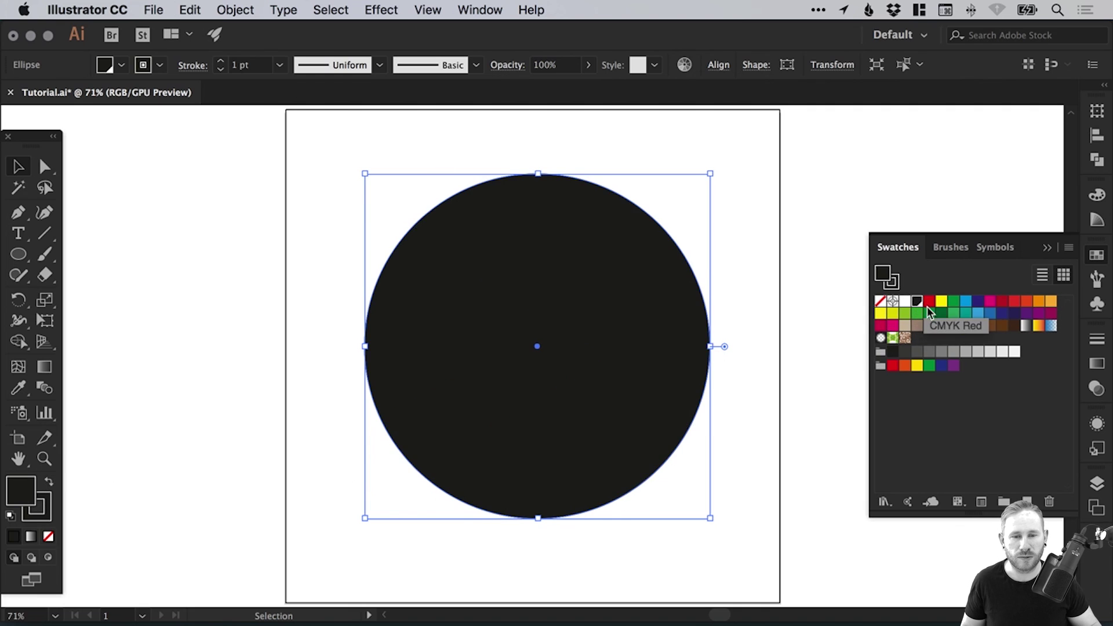
pyautogui.click(40, 514)
pyautogui.click(49, 537)
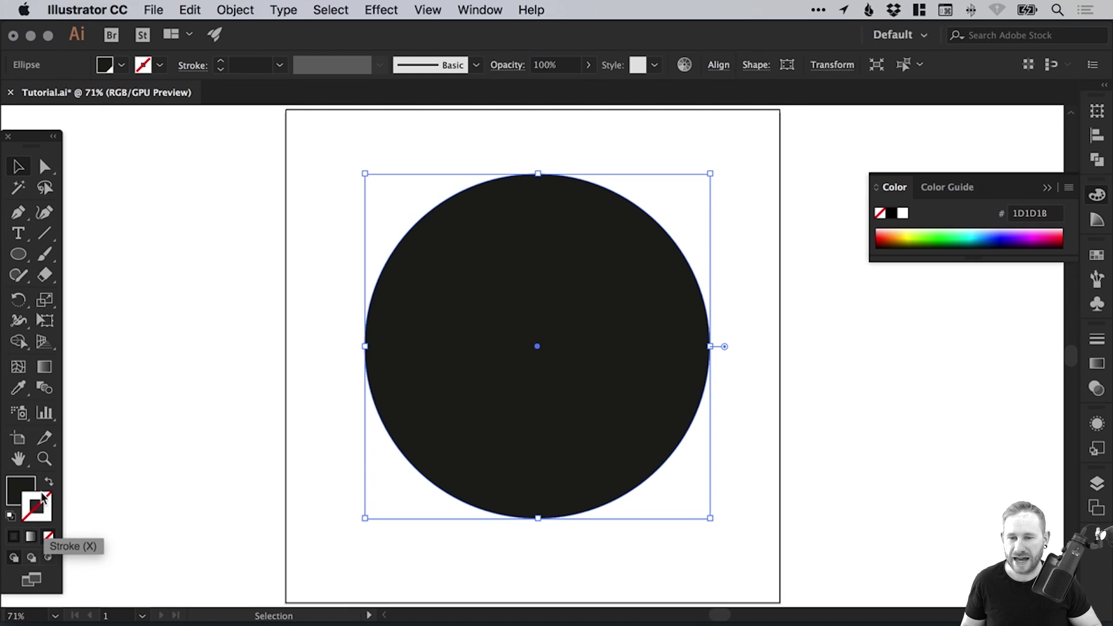
pyautogui.click(294, 402)
pyautogui.click(572, 301)
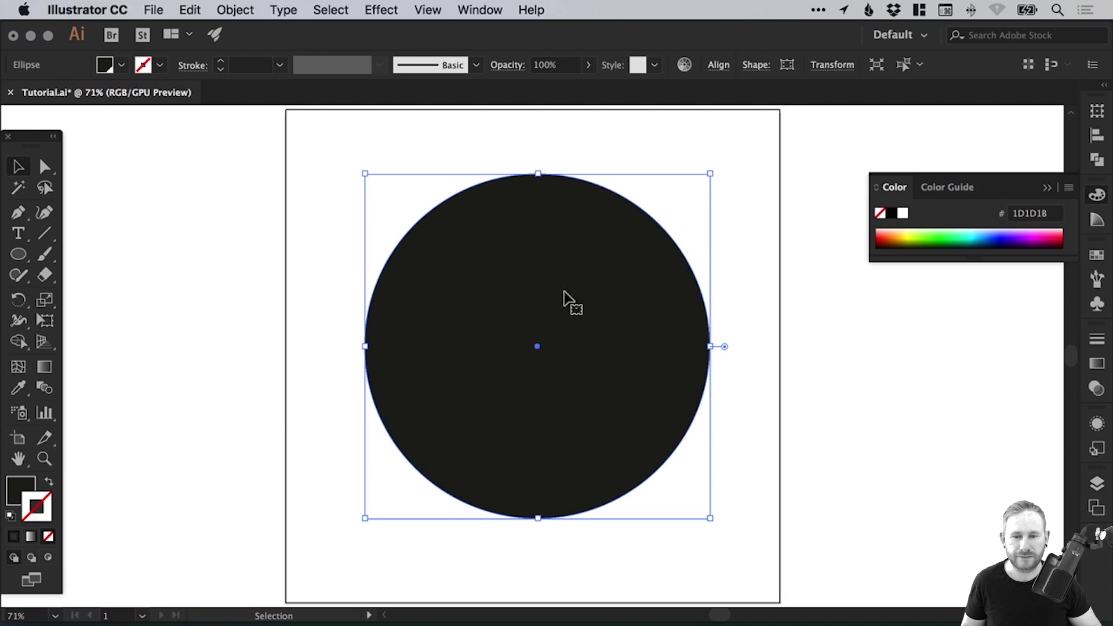
pyautogui.click(524, 328)
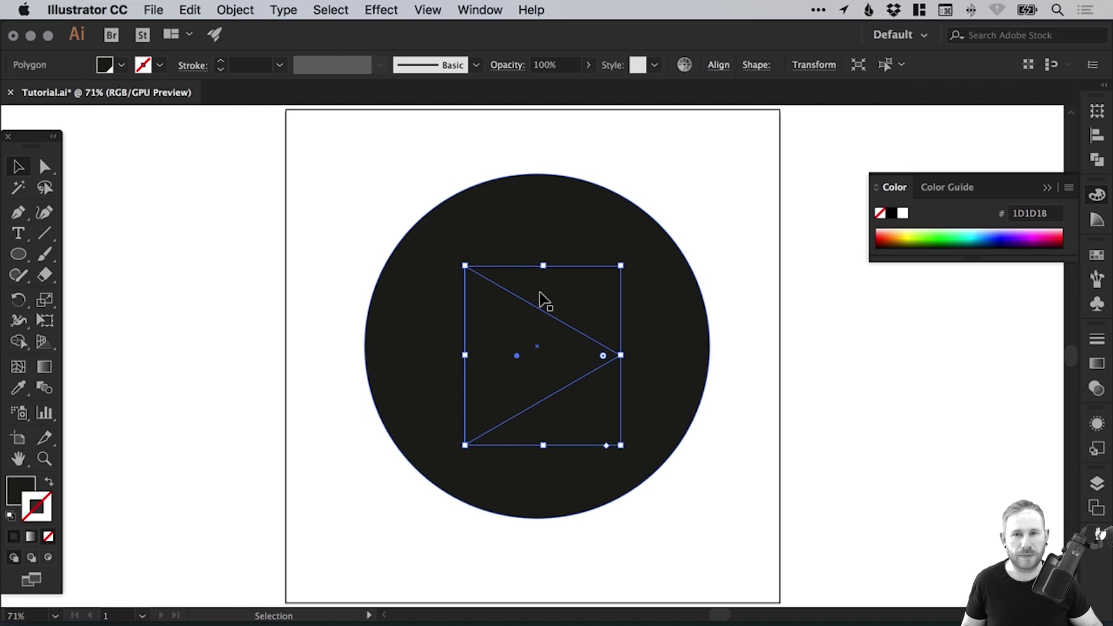
# - Tick Global on the White swatch, then swap fill and stroke so the triangle is white with stroke None
pyautogui.click(1097, 255)
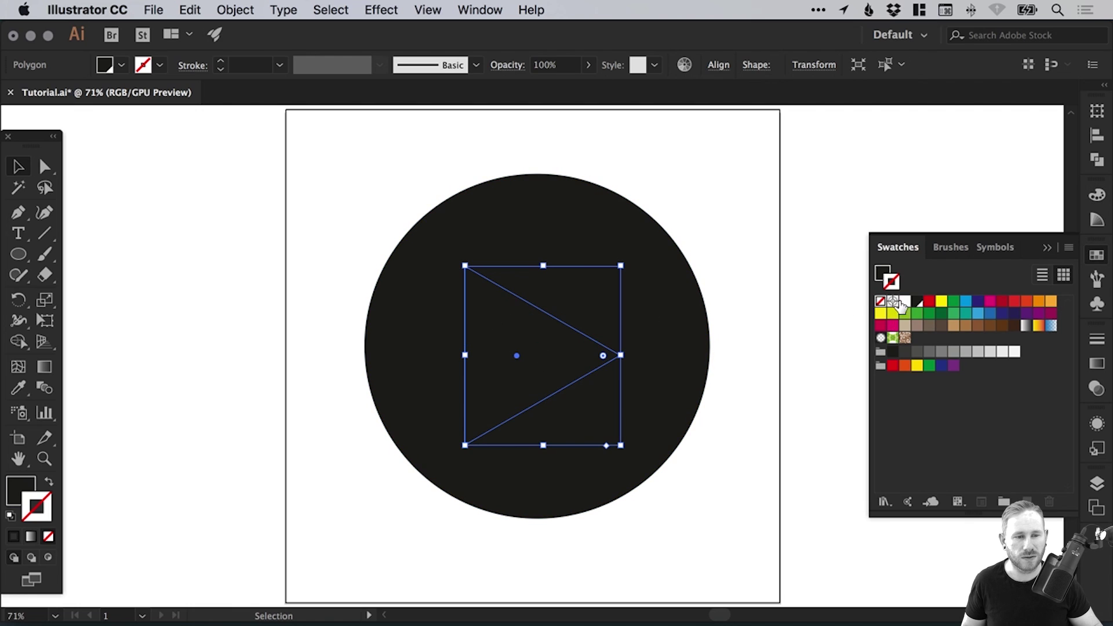
pyautogui.doubleClick(904, 307)
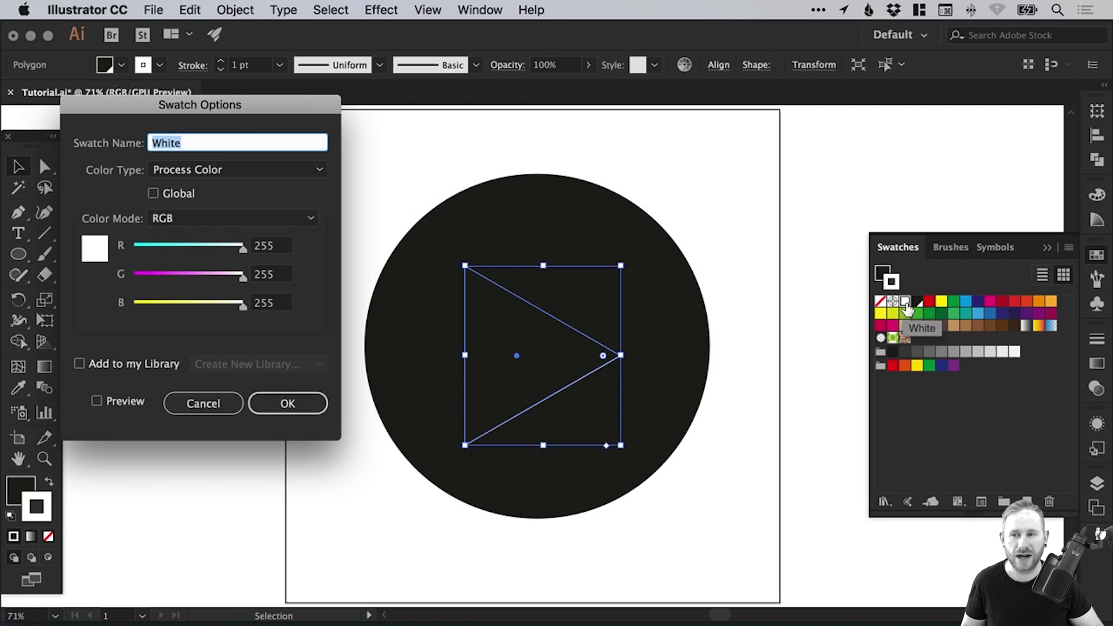
pyautogui.click(173, 197)
pyautogui.click(286, 403)
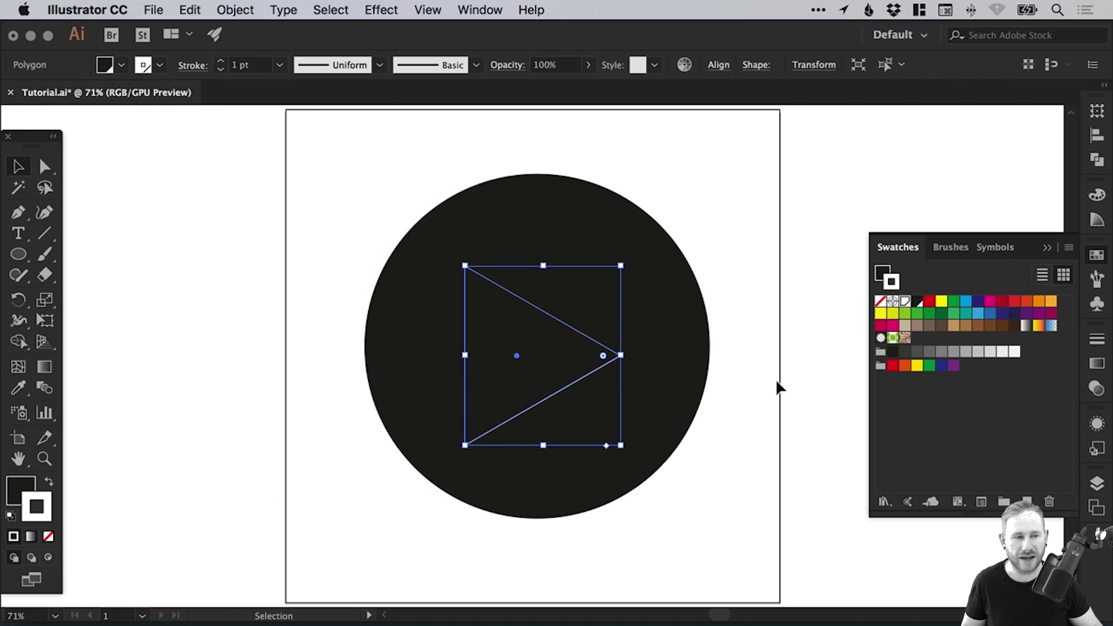
pyautogui.click(1097, 256)
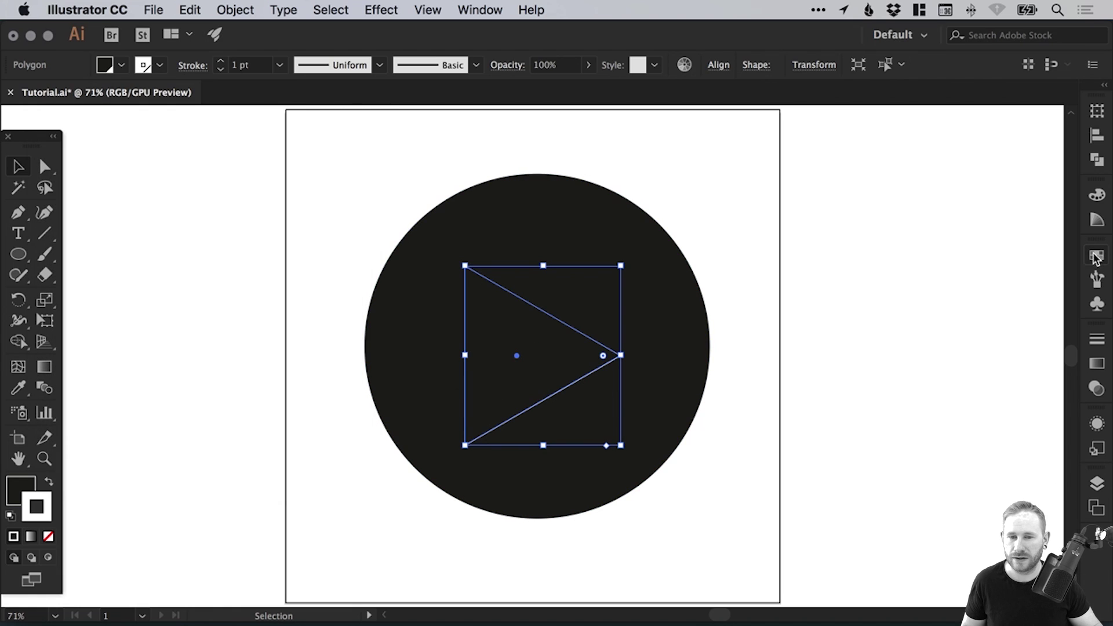
pyautogui.click(51, 489)
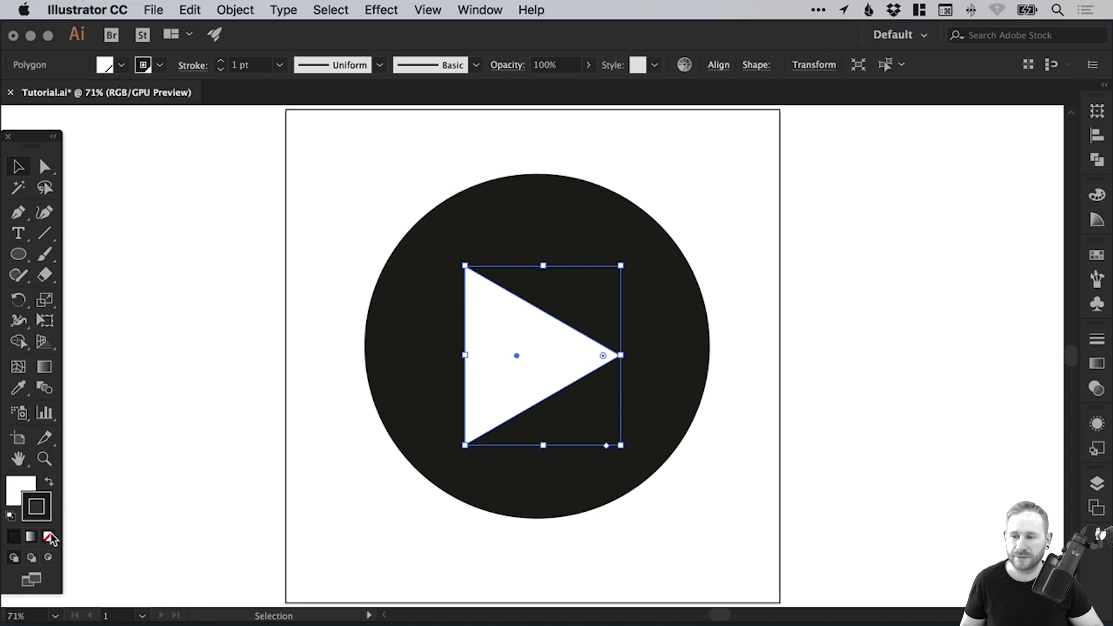
pyautogui.click(49, 538)
# - Nudge the white triangle up and right, then scale it to about 257.67 × 223.14 px
pyautogui.click(239, 438)
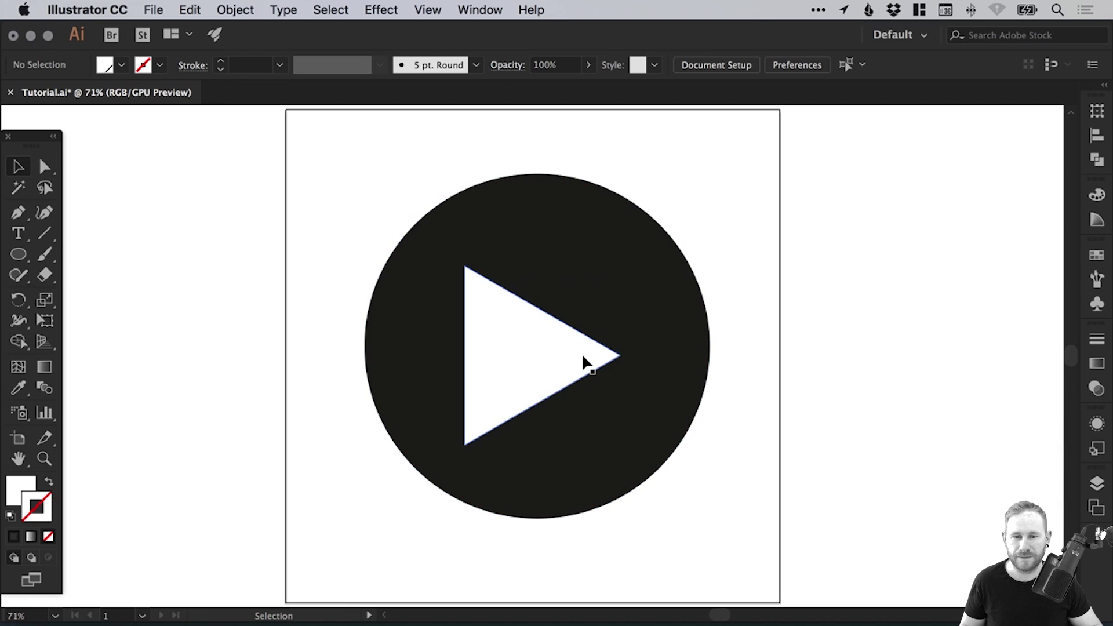
pyautogui.moveTo(584, 363); pyautogui.dragTo(592, 357)
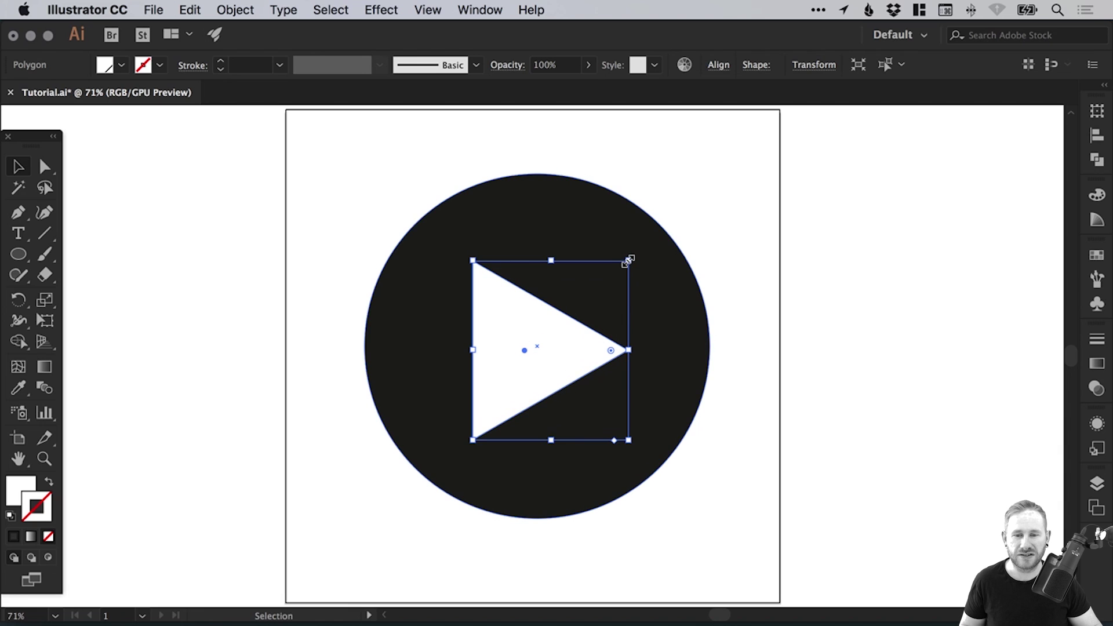
pyautogui.moveTo(629, 260); pyautogui.dragTo(617, 270)
pyautogui.click(763, 273)
pyautogui.scroll(1, 691, 283)
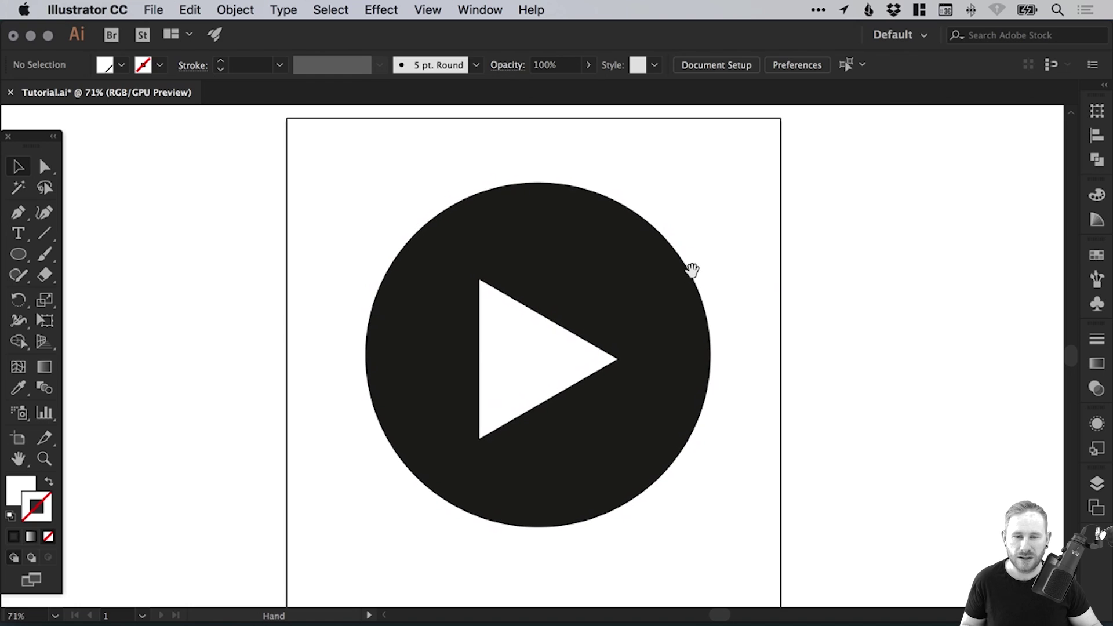
pyautogui.scroll(-1, 745, 213)
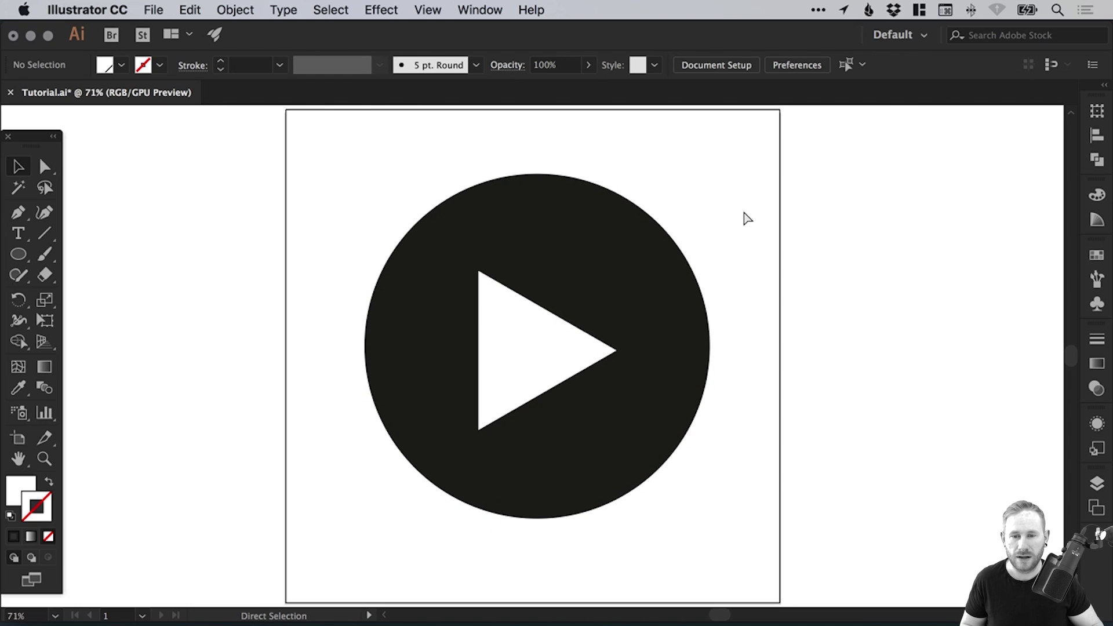
# - Select both shapes and apply Horizontal and Vertical Align Center, then zoom out
pyautogui.moveTo(278, 194); pyautogui.dragTo(399, 245)
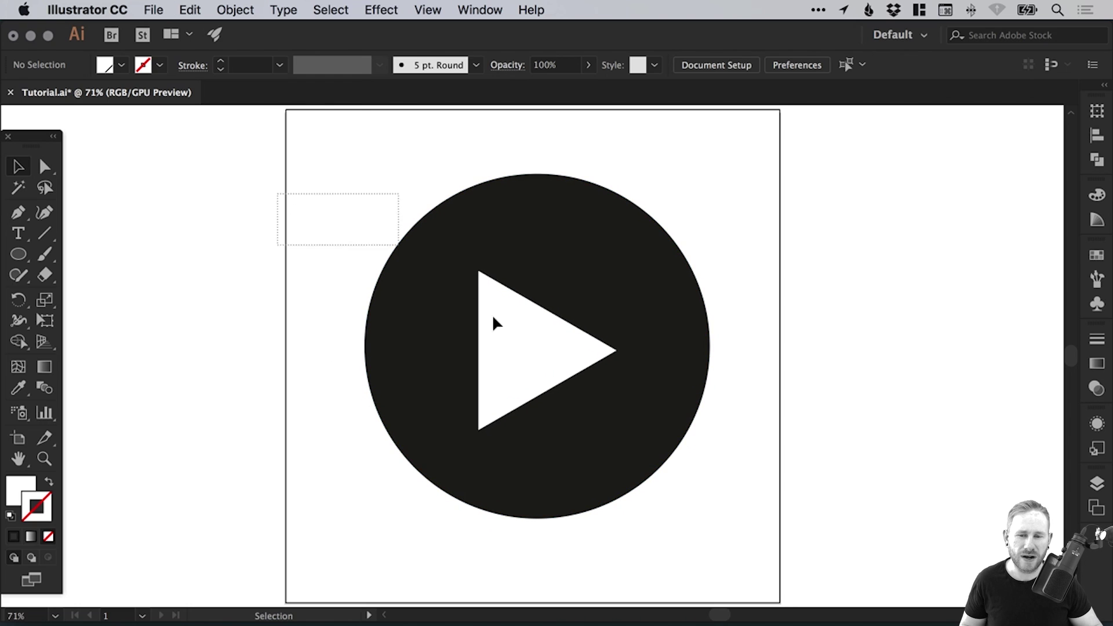
pyautogui.press('super+a')
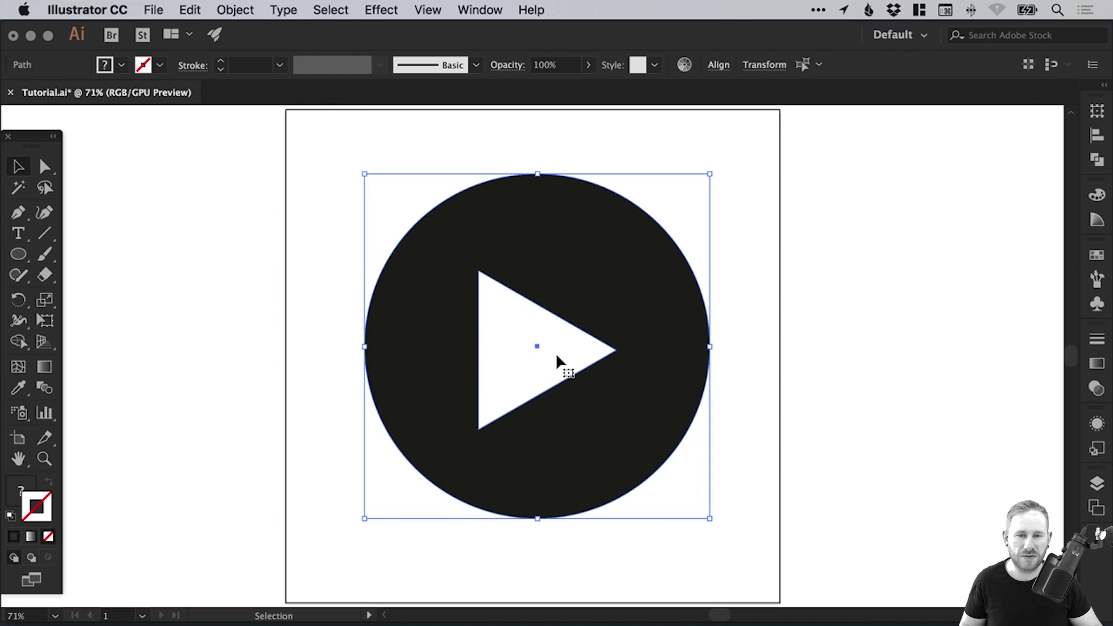
pyautogui.click(718, 68)
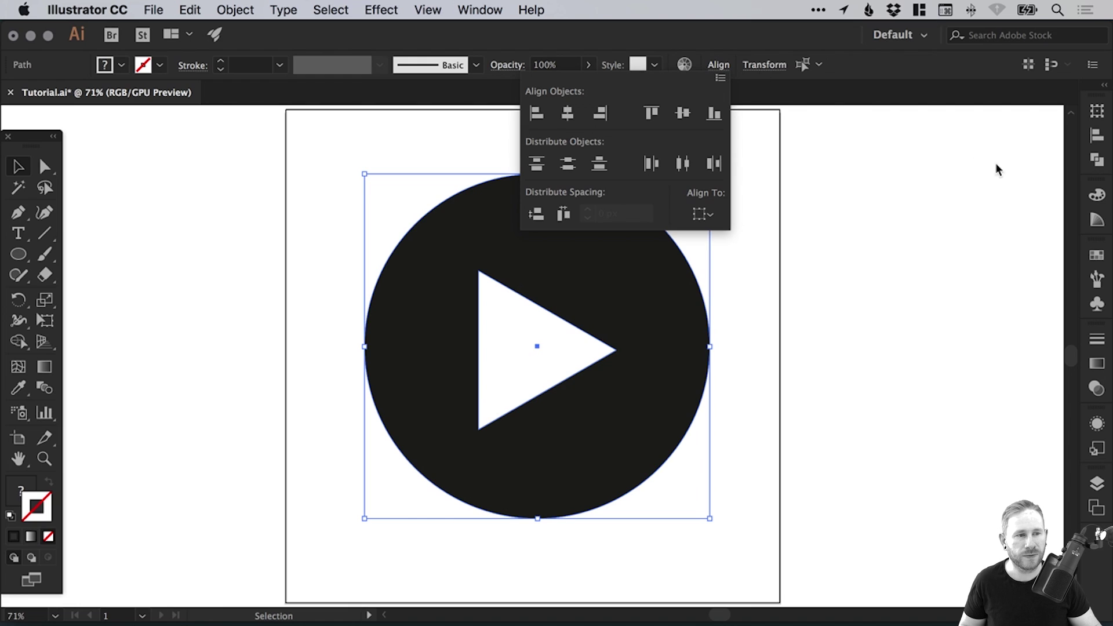
pyautogui.click(1096, 137)
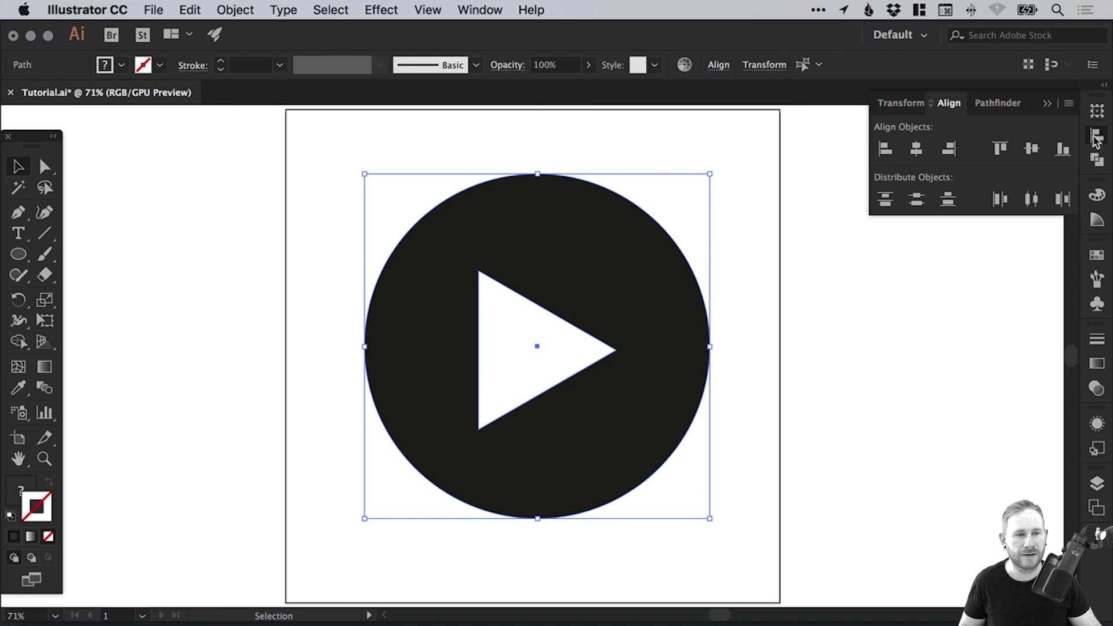
pyautogui.click(917, 150)
pyautogui.click(1031, 149)
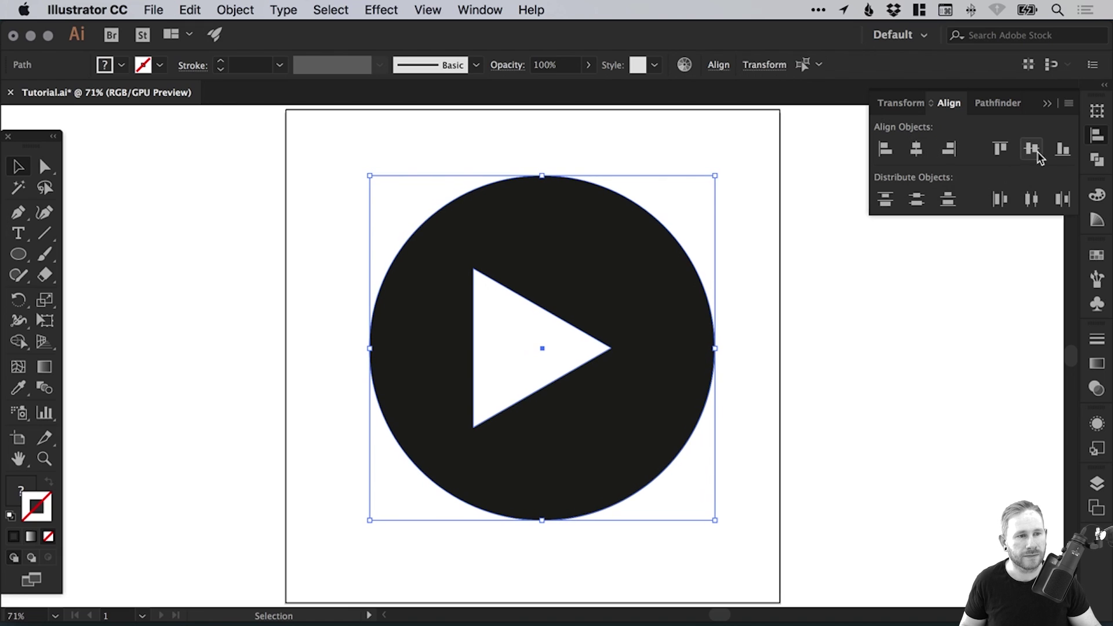
pyautogui.click(1097, 135)
pyautogui.click(924, 203)
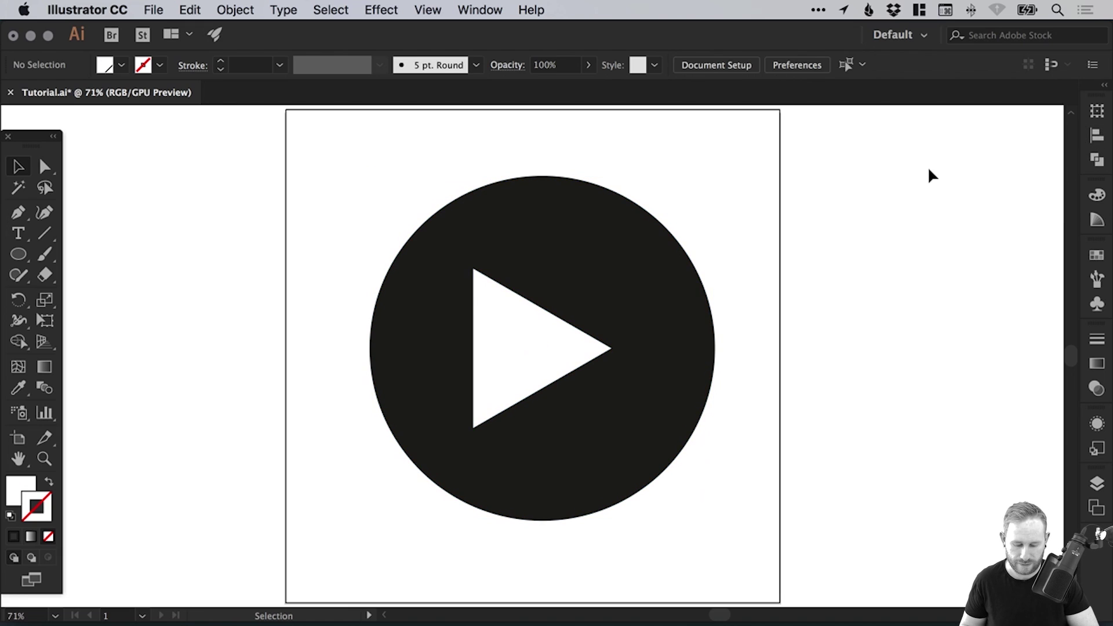
pyautogui.press('super+minus')
pyautogui.press('super+minus')
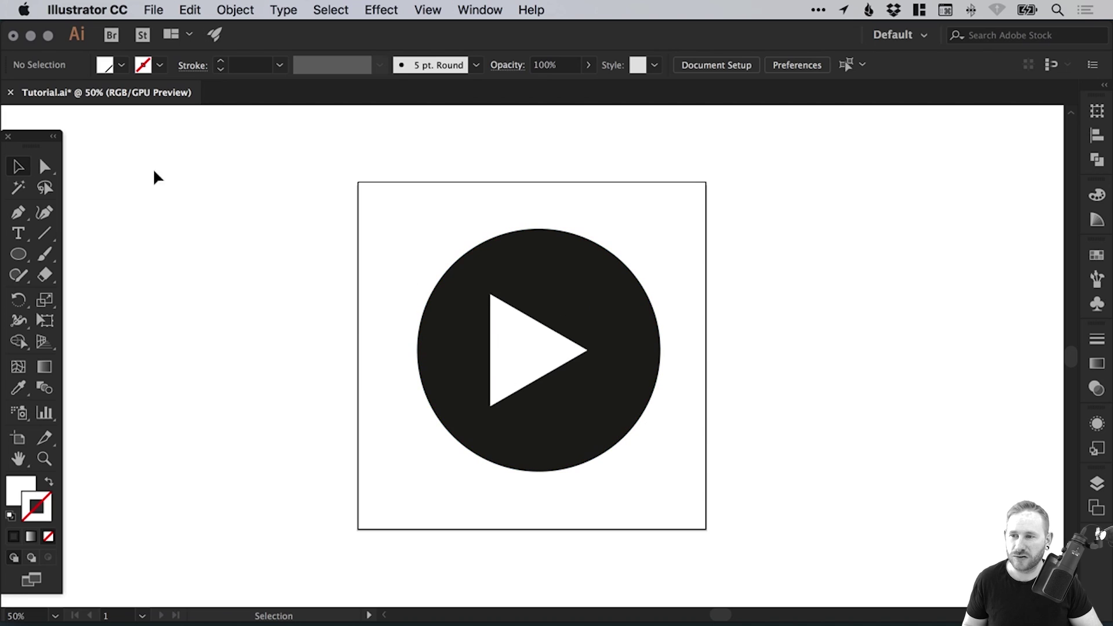
pyautogui.click(21, 255)
pyautogui.moveTo(21, 255); pyautogui.dragTo(96, 251)
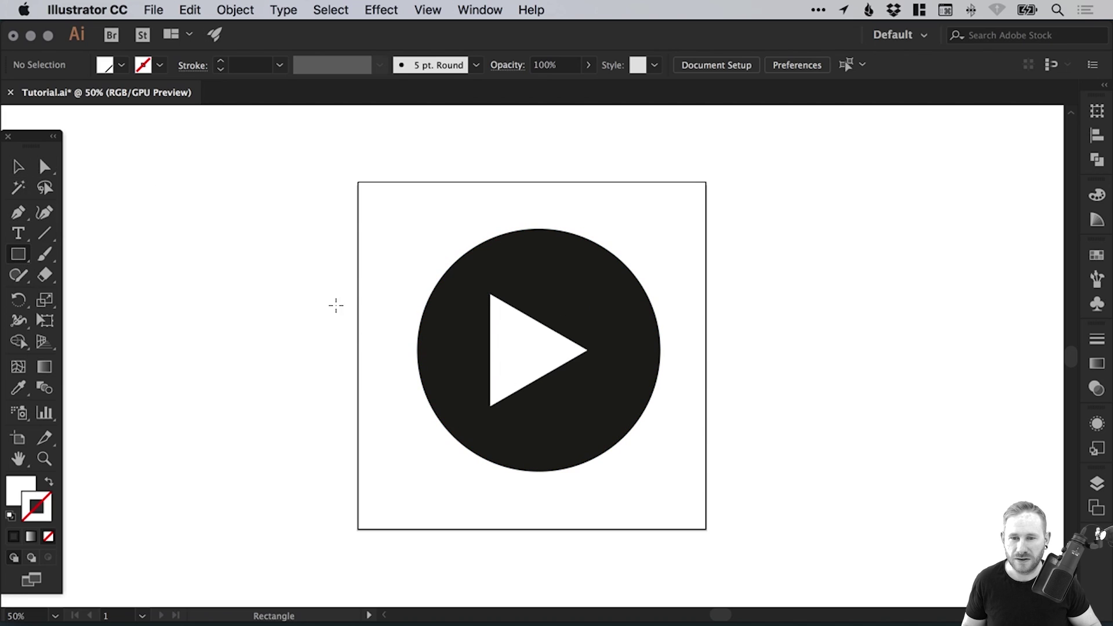
pyautogui.moveTo(336, 304); pyautogui.dragTo(490, 402)
pyautogui.press('v')
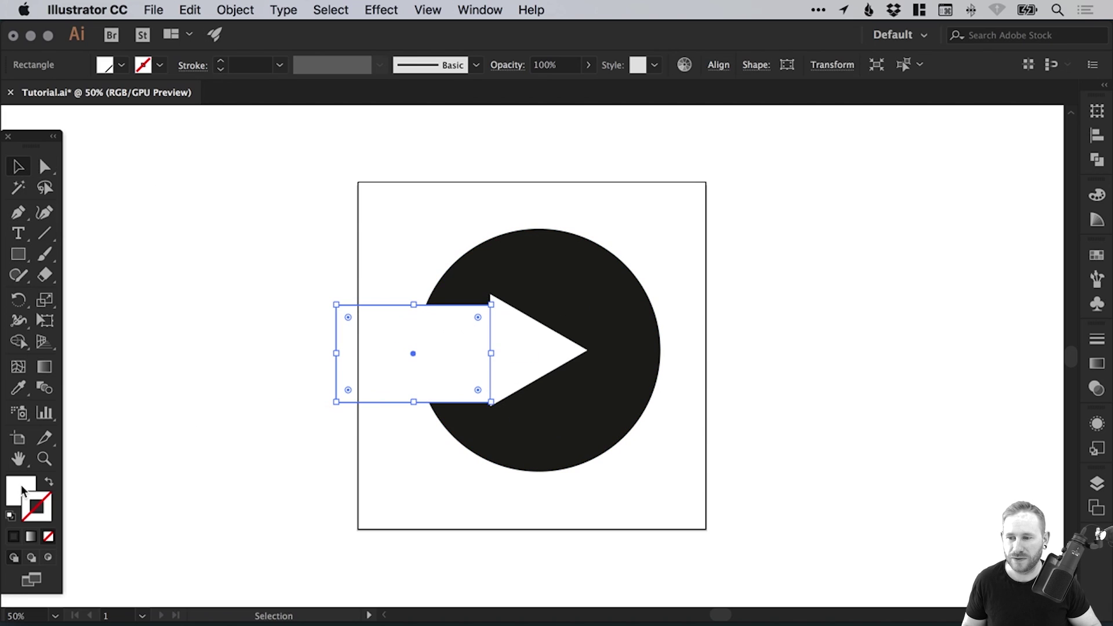
pyautogui.press('F6')
pyautogui.click(1096, 257)
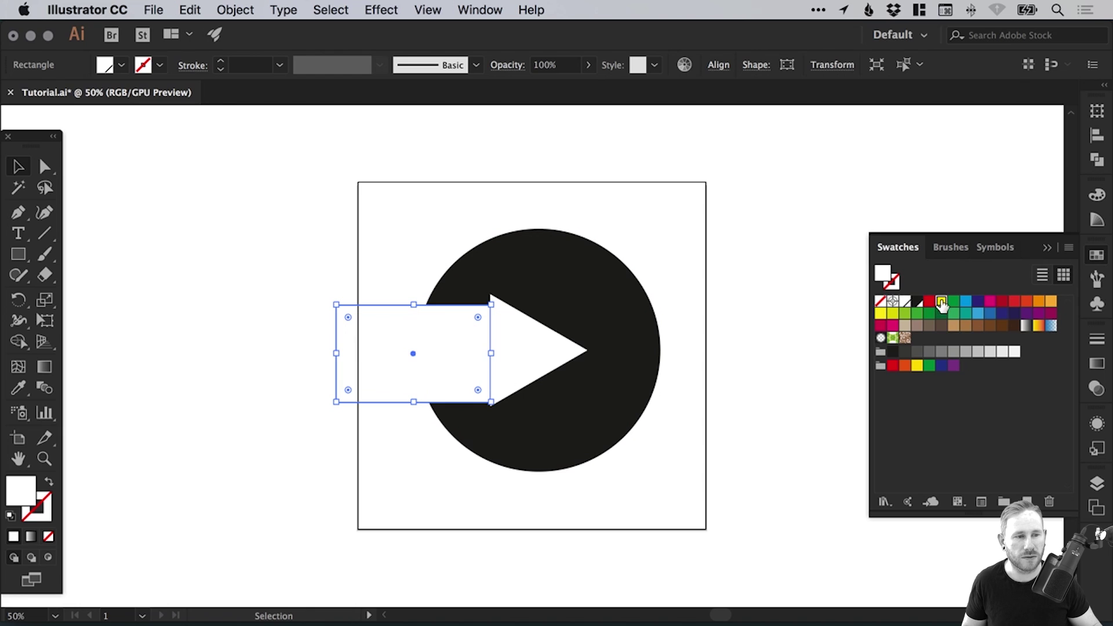
pyautogui.click(940, 297)
pyautogui.click(1096, 261)
pyautogui.click(332, 345)
pyautogui.click(341, 360)
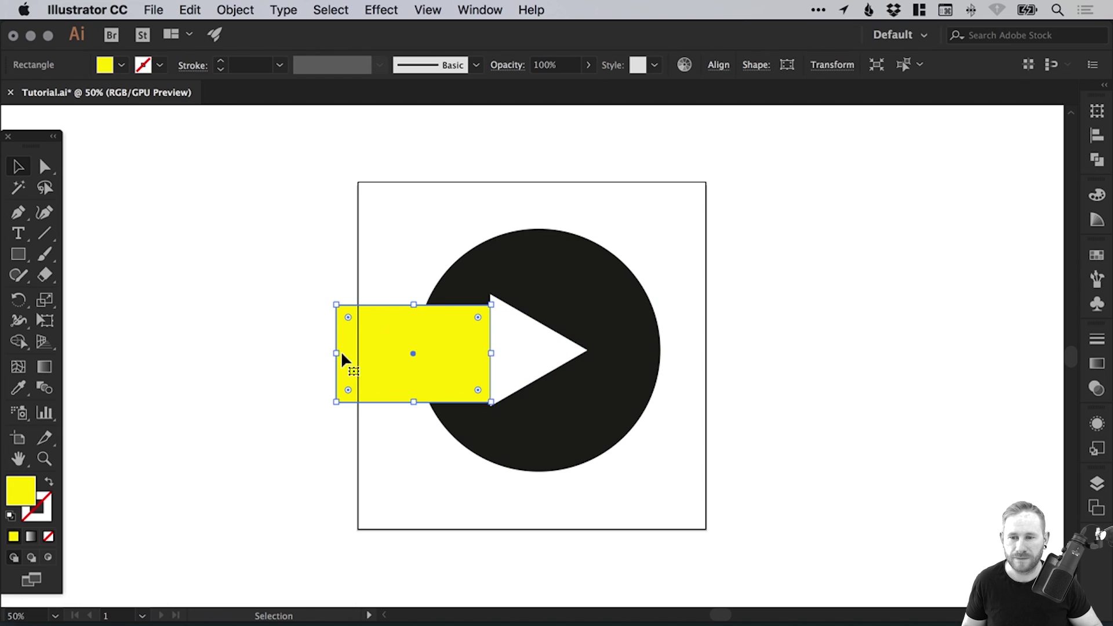
pyautogui.moveTo(336, 353); pyautogui.dragTo(638, 351)
pyautogui.click(532, 477)
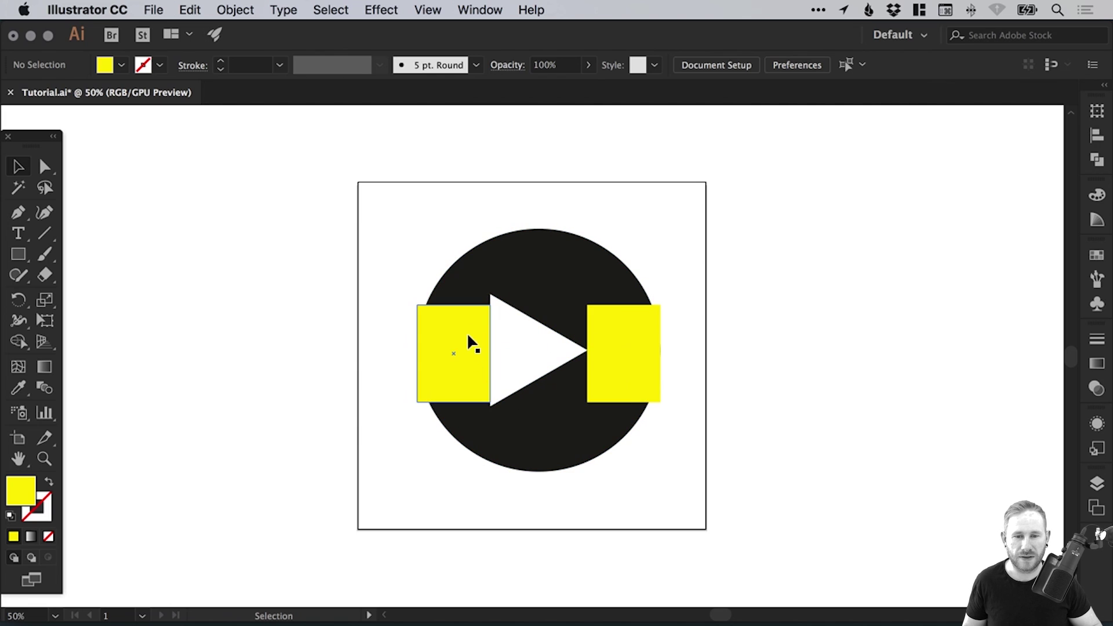
pyautogui.click(617, 351)
pyautogui.doubleClick(463, 352)
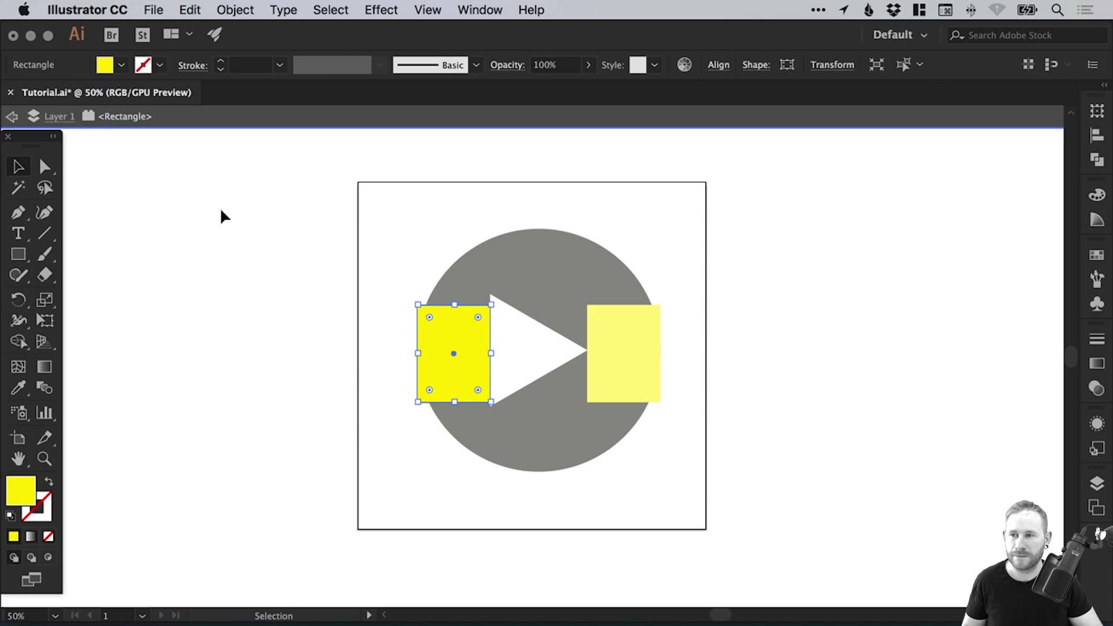
pyautogui.doubleClick(261, 229)
pyautogui.click(441, 328)
pyautogui.press('a')
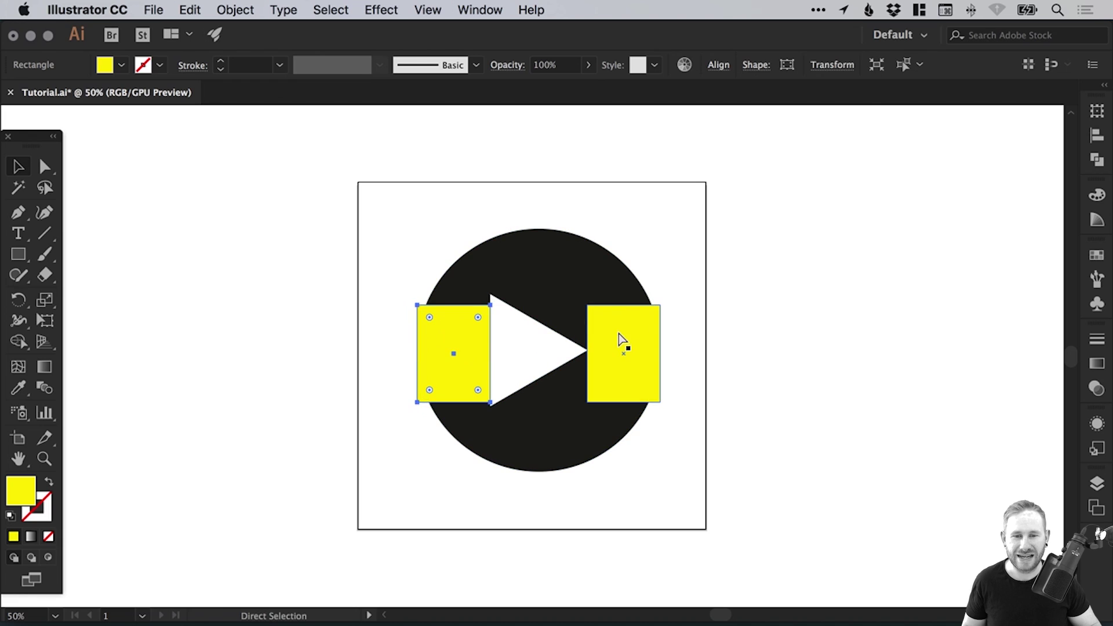
pyautogui.press('BackSpace')
pyautogui.click(620, 340)
pyautogui.press('BackSpace')
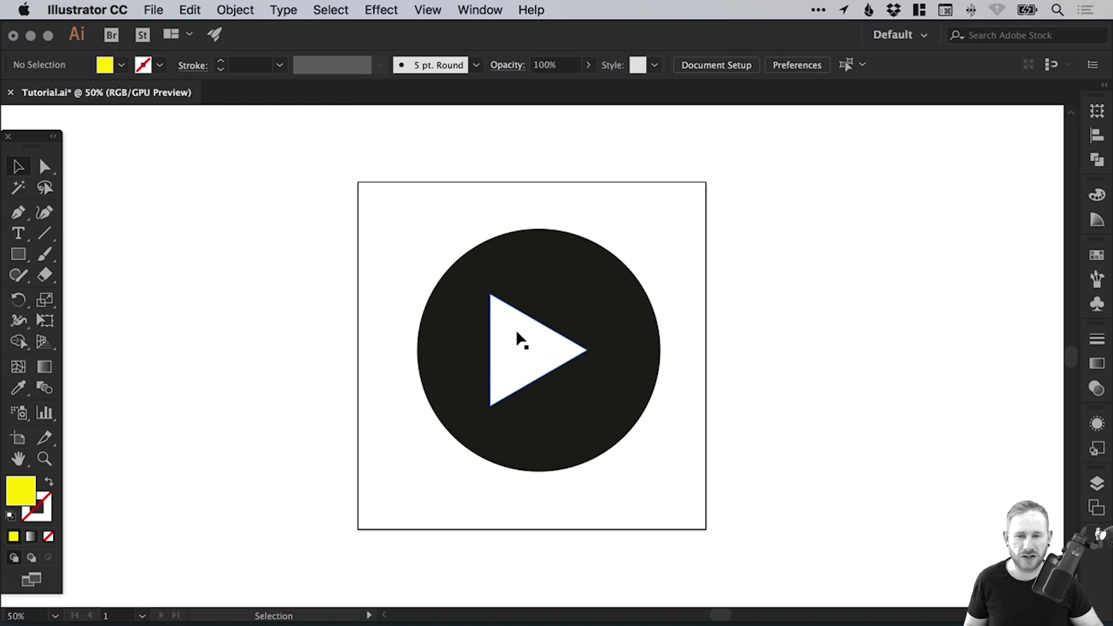
# - Zoom in on the circle and shift the triangle about 15 px right
pyautogui.press('z')
pyautogui.click(610, 337)
pyautogui.press('v')
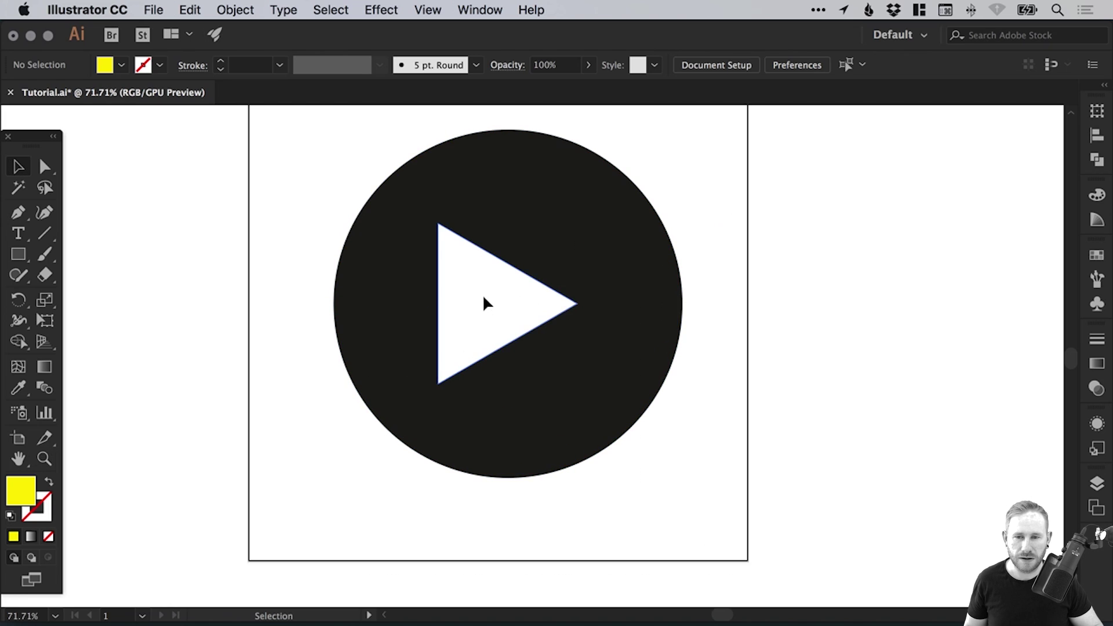
pyautogui.moveTo(493, 298); pyautogui.dragTo(504, 297)
pyautogui.click(738, 303)
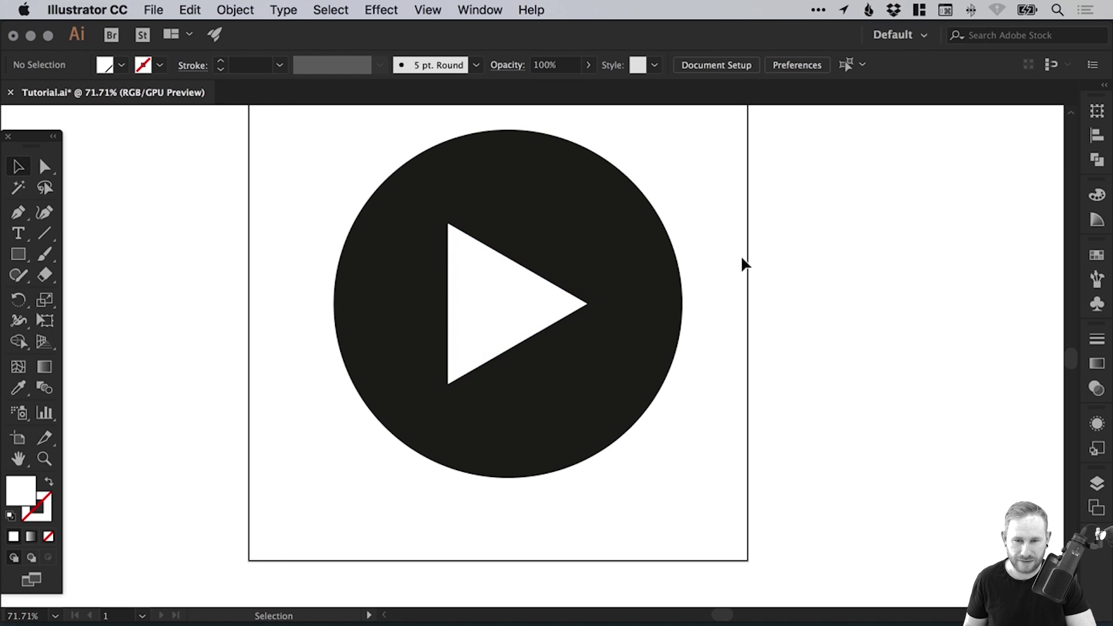
# - Zoom out, then marquee-zoom in close on the white play triangle
pyautogui.press('a')
pyautogui.press('super+minus')
pyautogui.press('super+minus')
pyautogui.press('super+minus')
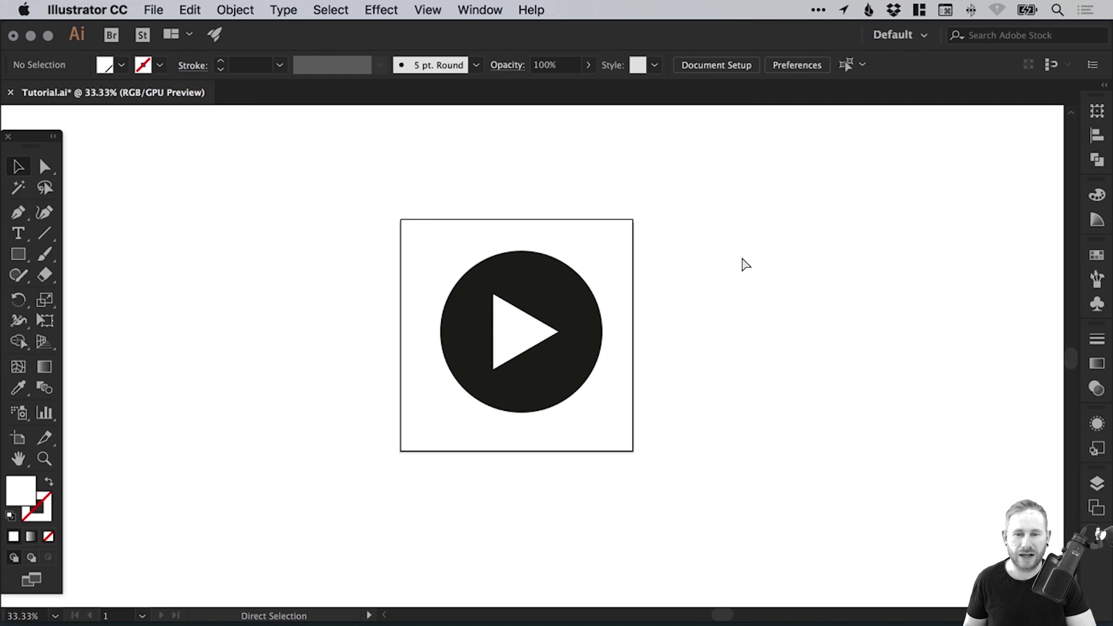
pyautogui.press('super+minus')
pyautogui.press('super+minus')
pyautogui.press('v')
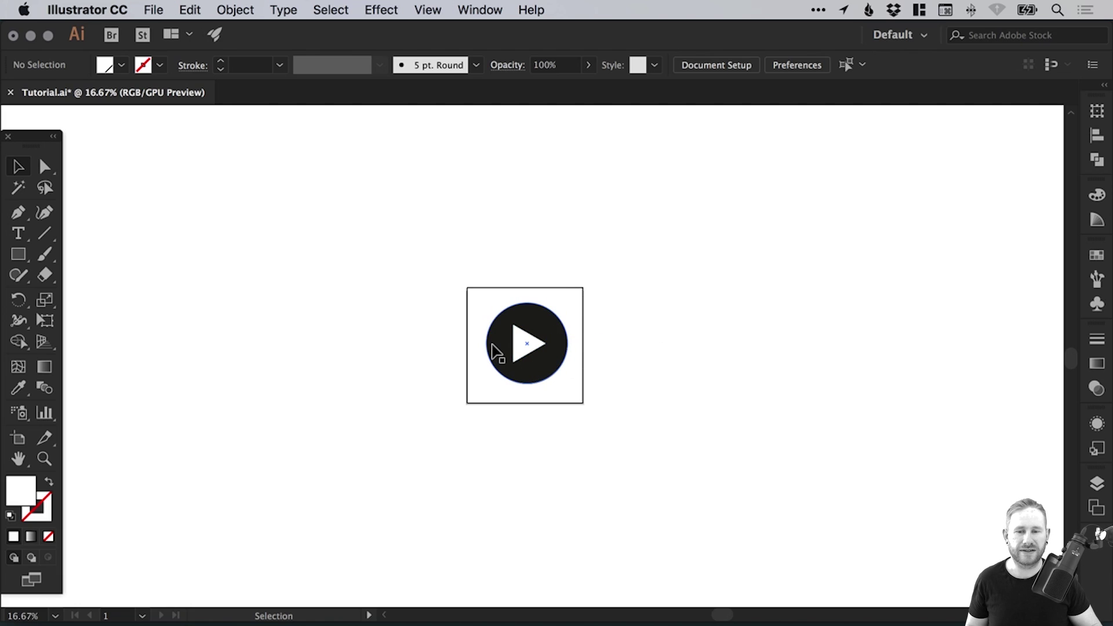
pyautogui.press('z')
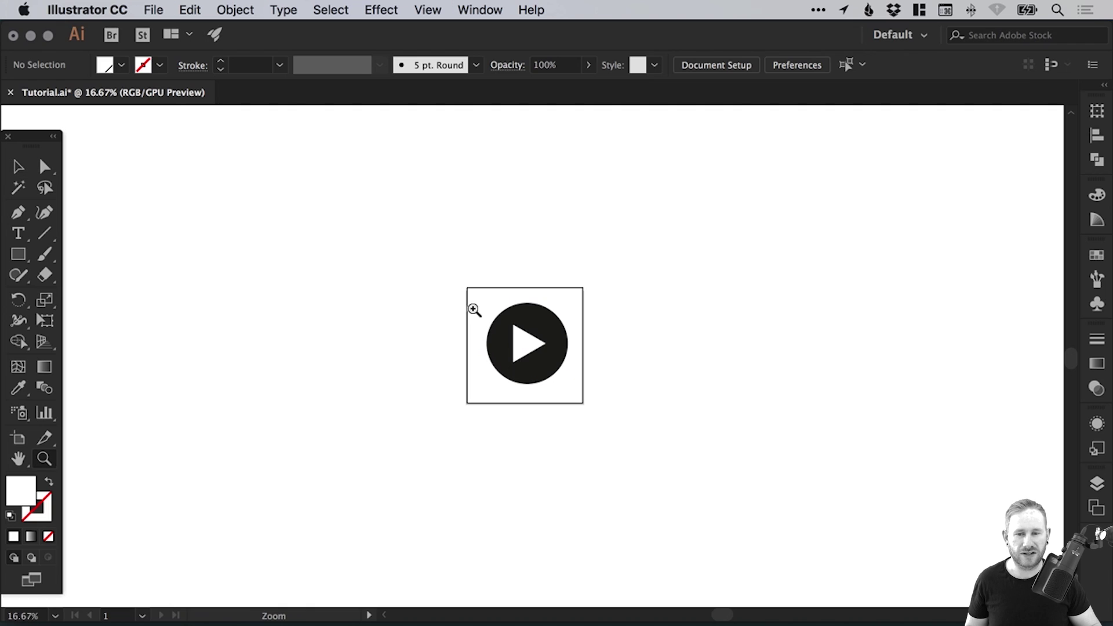
pyautogui.moveTo(472, 308); pyautogui.dragTo(562, 290)
pyautogui.press('z')
pyautogui.moveTo(465, 311); pyautogui.dragTo(537, 336)
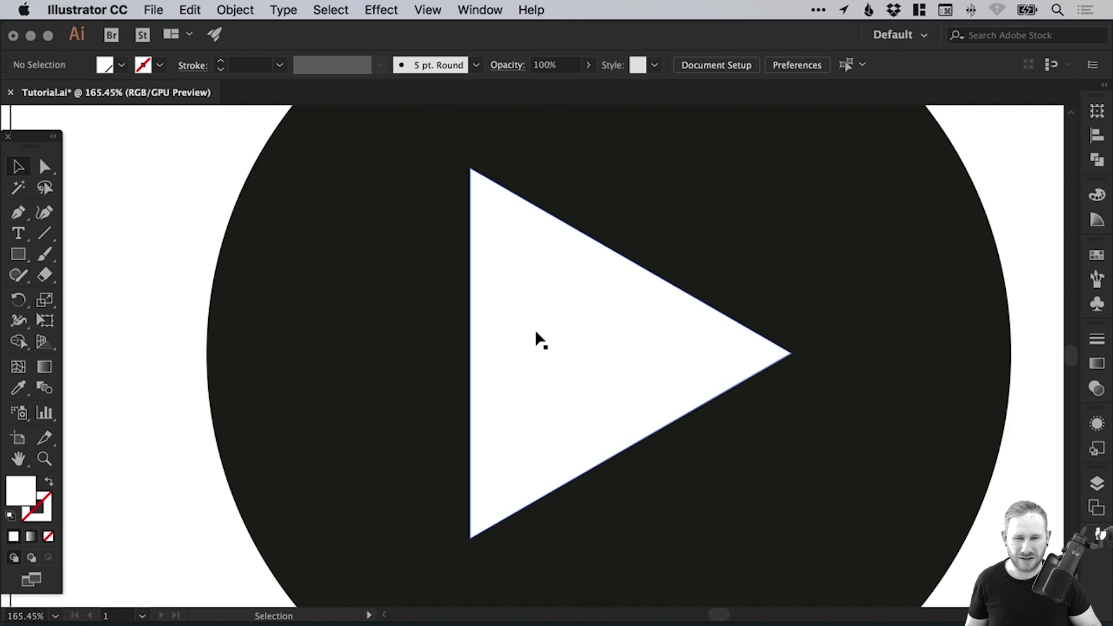
# - Narrow the play triangle by dragging its right-middle handle inward
pyautogui.click(545, 331)
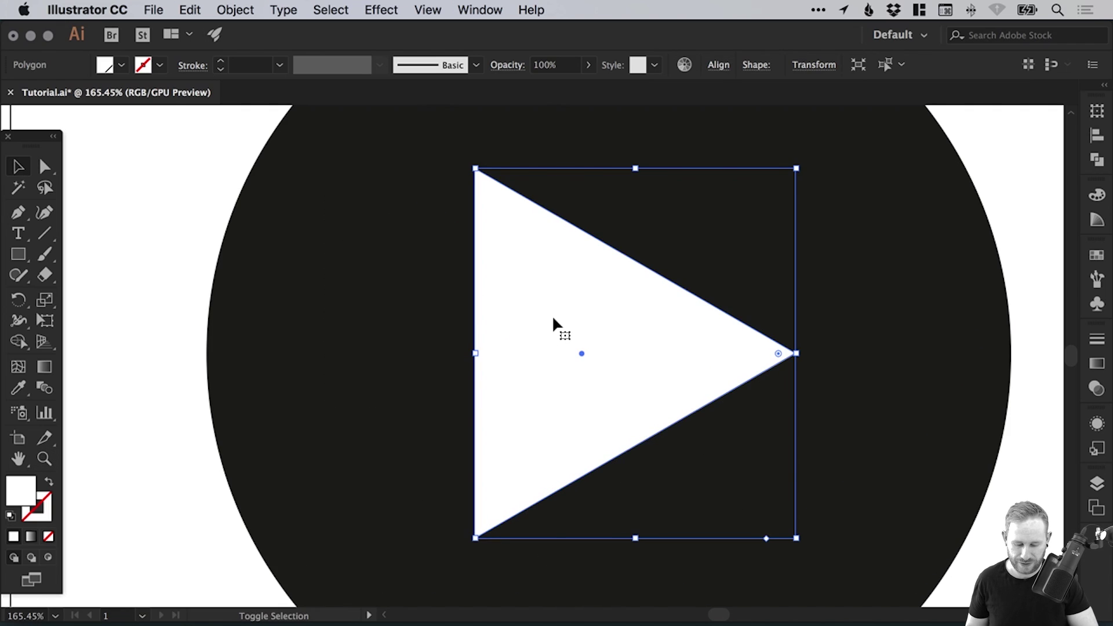
pyautogui.press('a')
pyautogui.press('super+1')
pyautogui.press('super+minus')
pyautogui.press('super+minus')
pyautogui.press('super+minus')
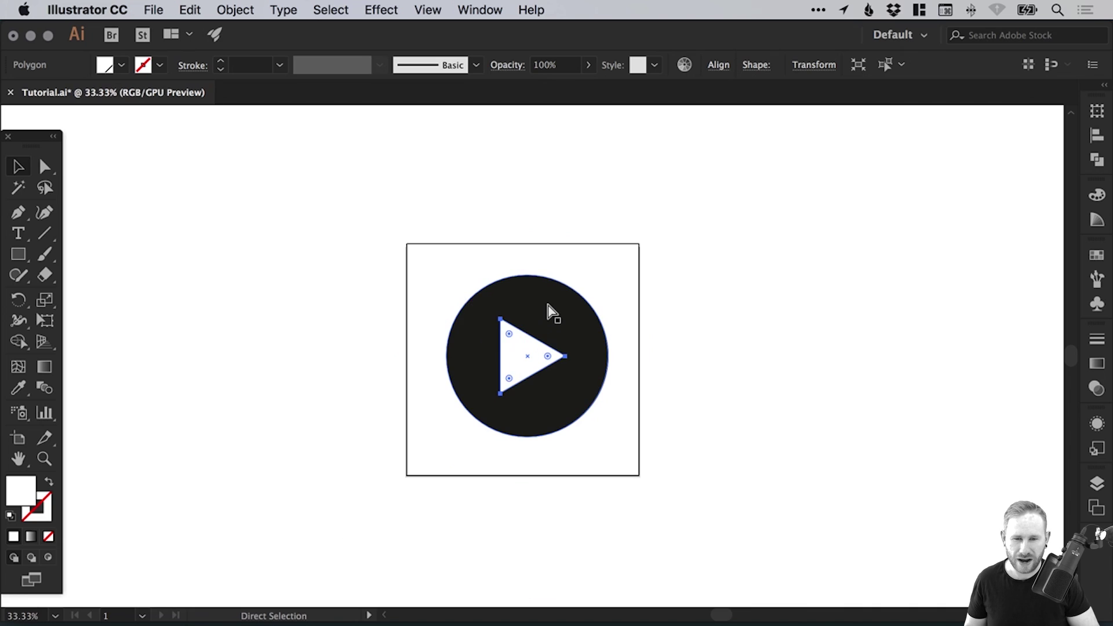
pyautogui.press('v')
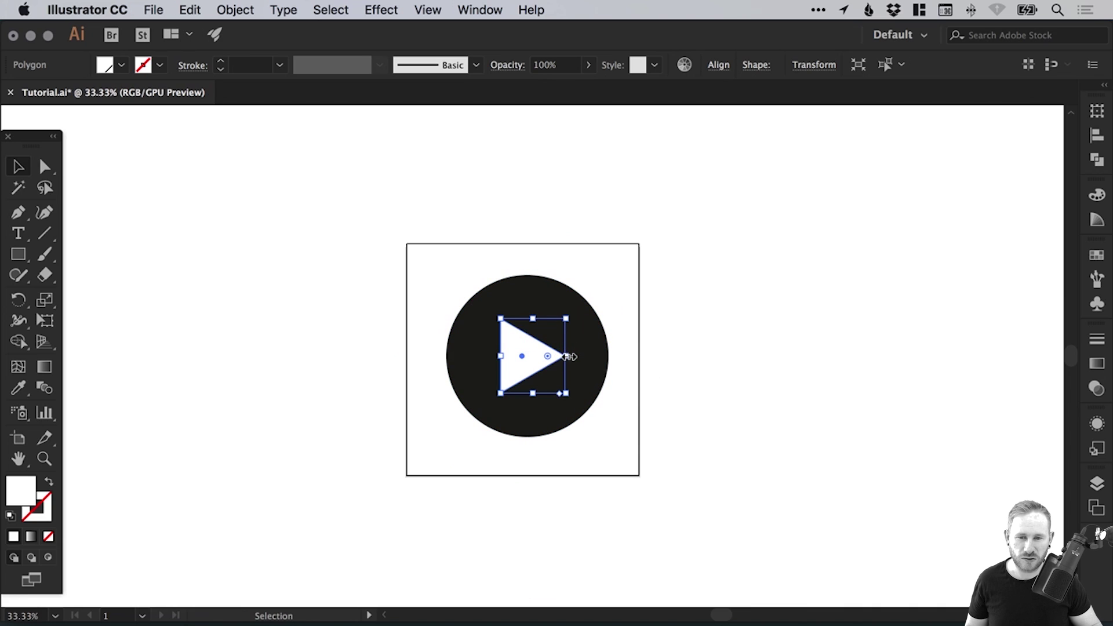
pyautogui.moveTo(569, 357); pyautogui.dragTo(545, 356)
pyautogui.click(729, 330)
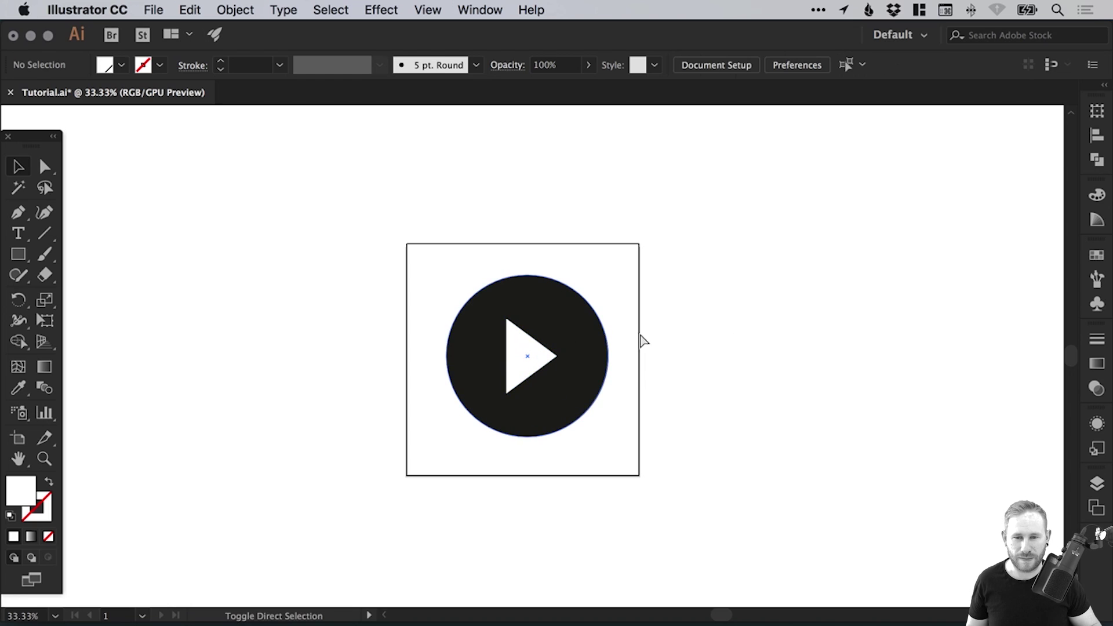
# - Centre the narrowed triangle in the circle, nudge it into place, and zoom back out
pyautogui.moveTo(678, 315); pyautogui.dragTo(615, 327)
pyautogui.press('super+minus')
pyautogui.press('super+minus')
pyautogui.press('super+minus')
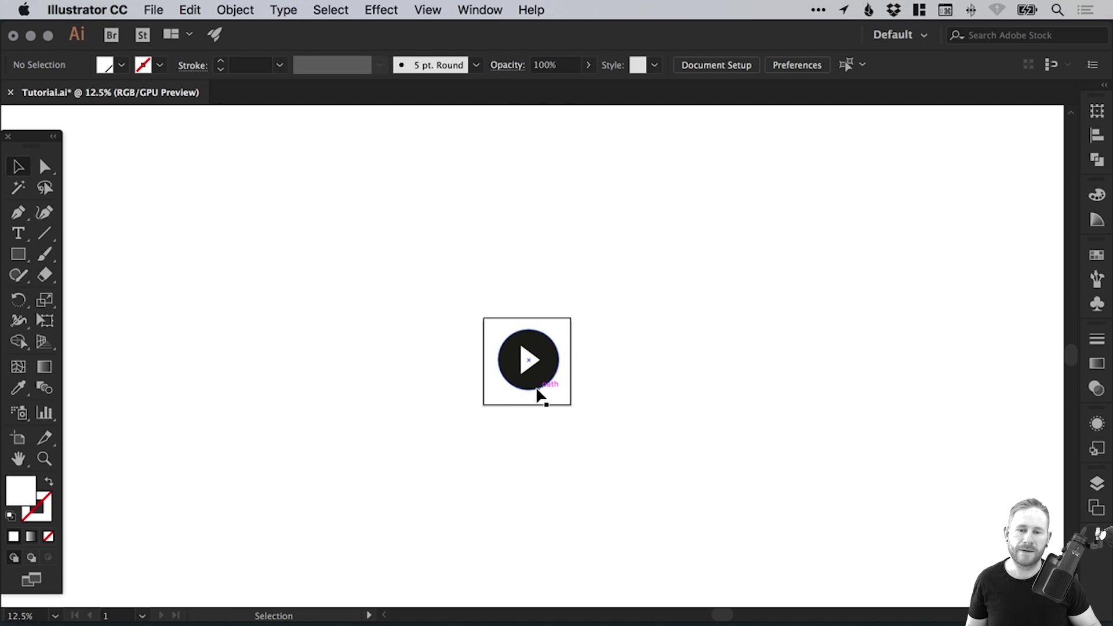
pyautogui.press('super+space')
pyautogui.moveTo(506, 342); pyautogui.dragTo(548, 372)
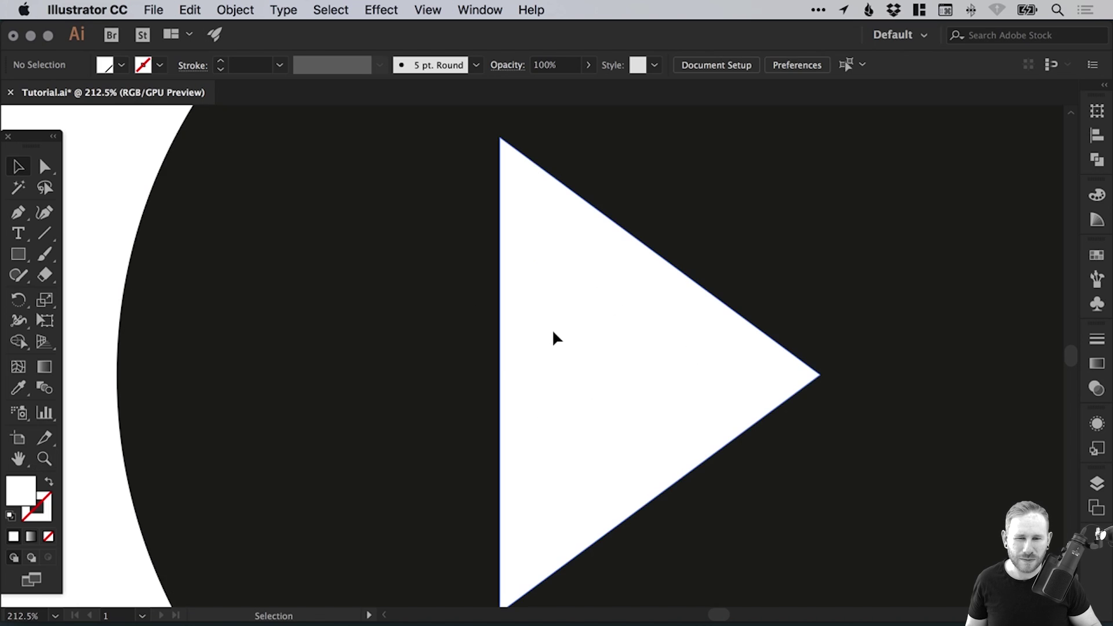
pyautogui.moveTo(552, 329); pyautogui.dragTo(555, 331)
pyautogui.press('shift+super+a')
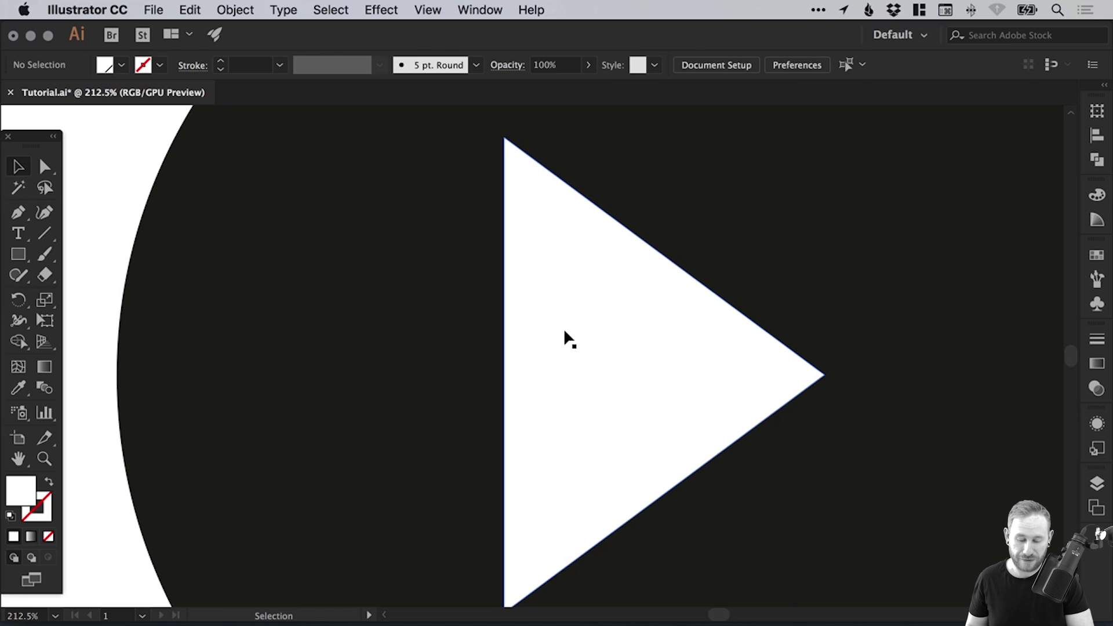
pyautogui.press('a')
pyautogui.press('super+1')
pyautogui.press('super+minus')
pyautogui.press('super+minus')
pyautogui.press('super+minus')
pyautogui.press('super+minus')
pyautogui.press('super+minus')
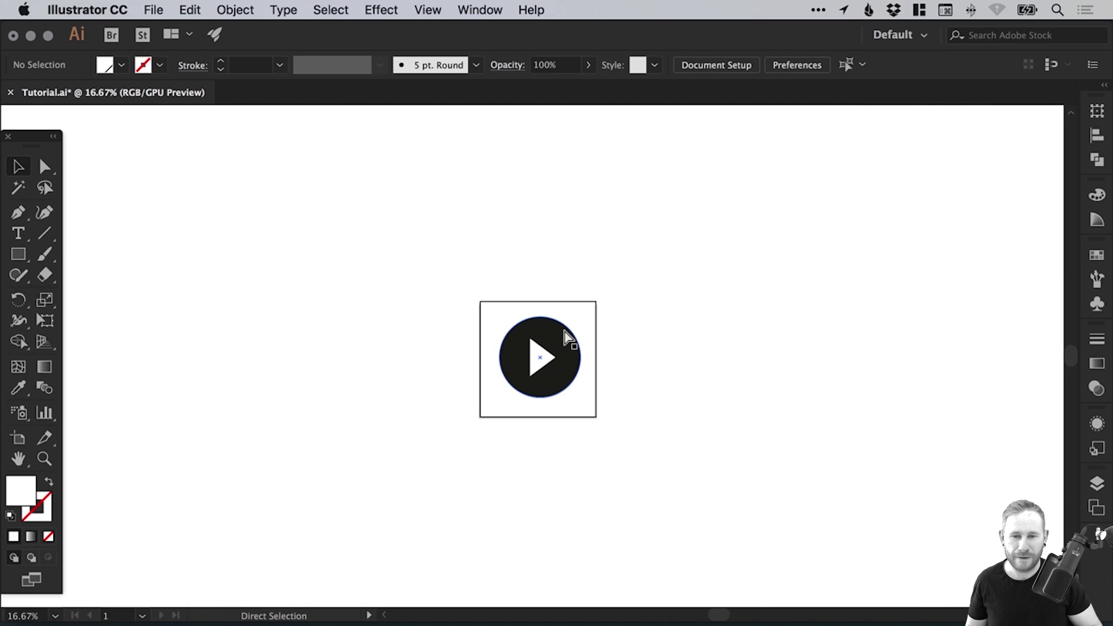
# - Shift+Alt-drag a copy of the play icon to the right and apply Horizontal Align Center
pyautogui.press('v')
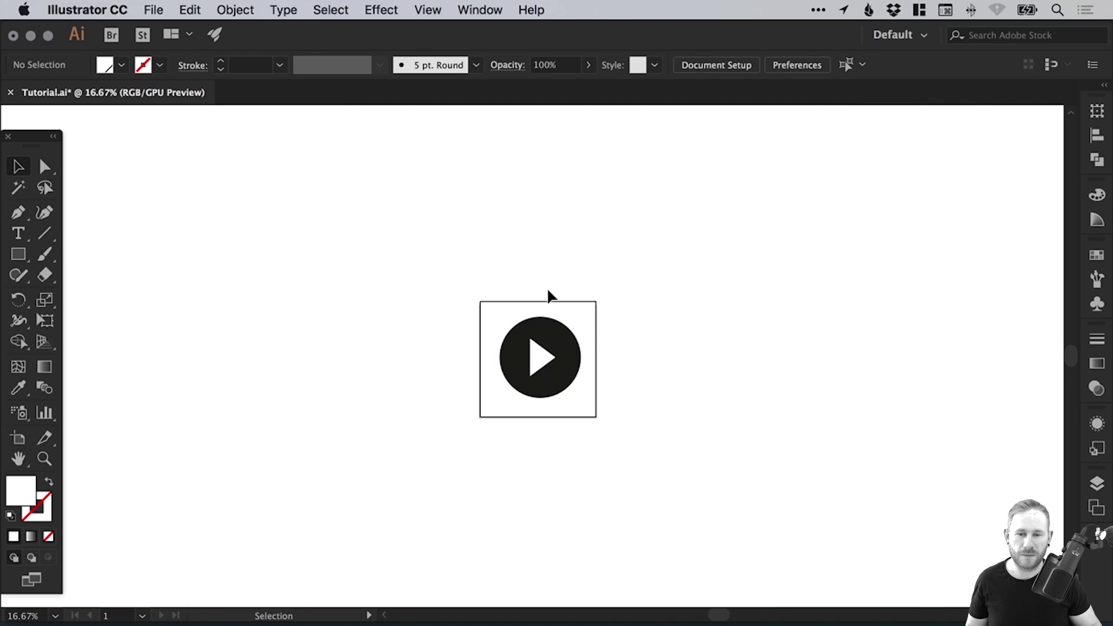
pyautogui.click(561, 365)
pyautogui.moveTo(561, 366); pyautogui.dragTo(684, 366)
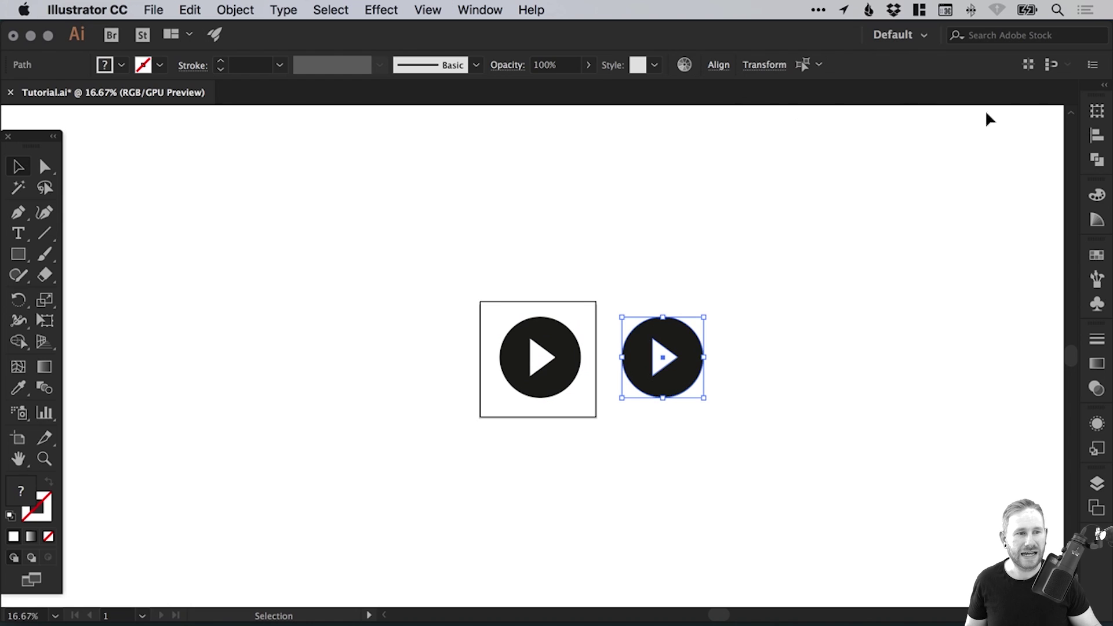
pyautogui.click(1097, 136)
pyautogui.click(916, 149)
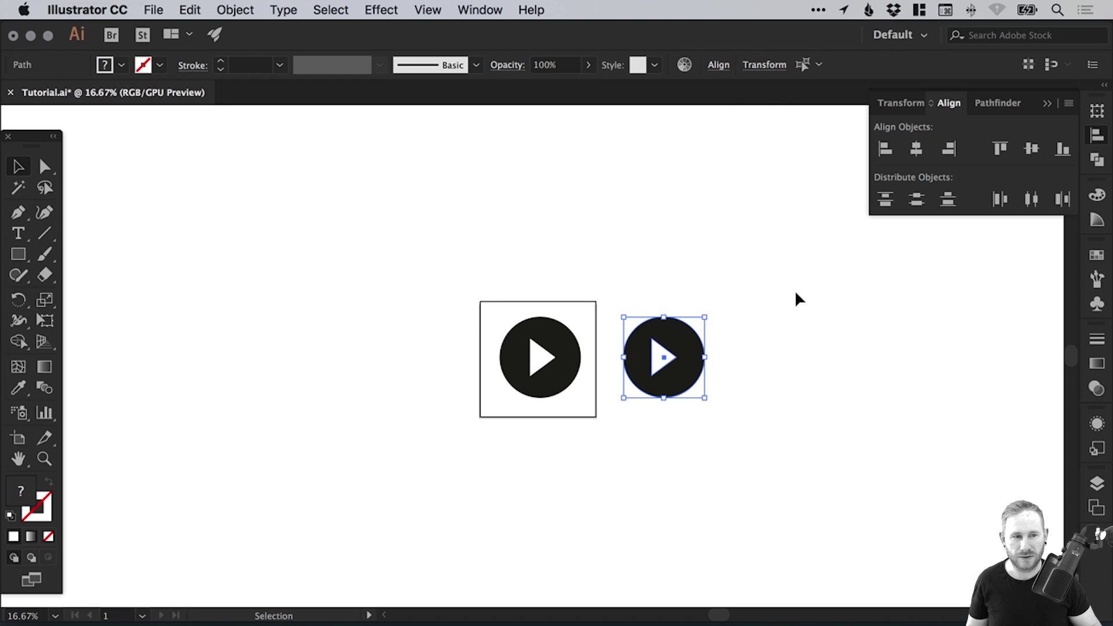
pyautogui.click(1097, 140)
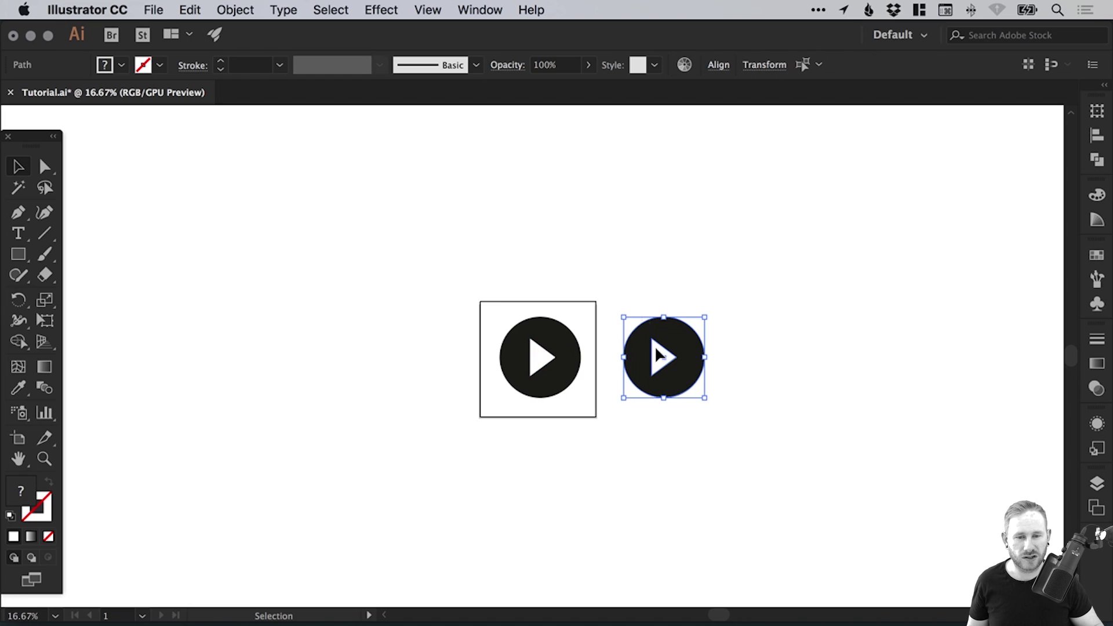
# - Delete the duplicate play icon and fit the artboard in the window
pyautogui.press('Delete')
pyautogui.press('a')
pyautogui.press('super+0')
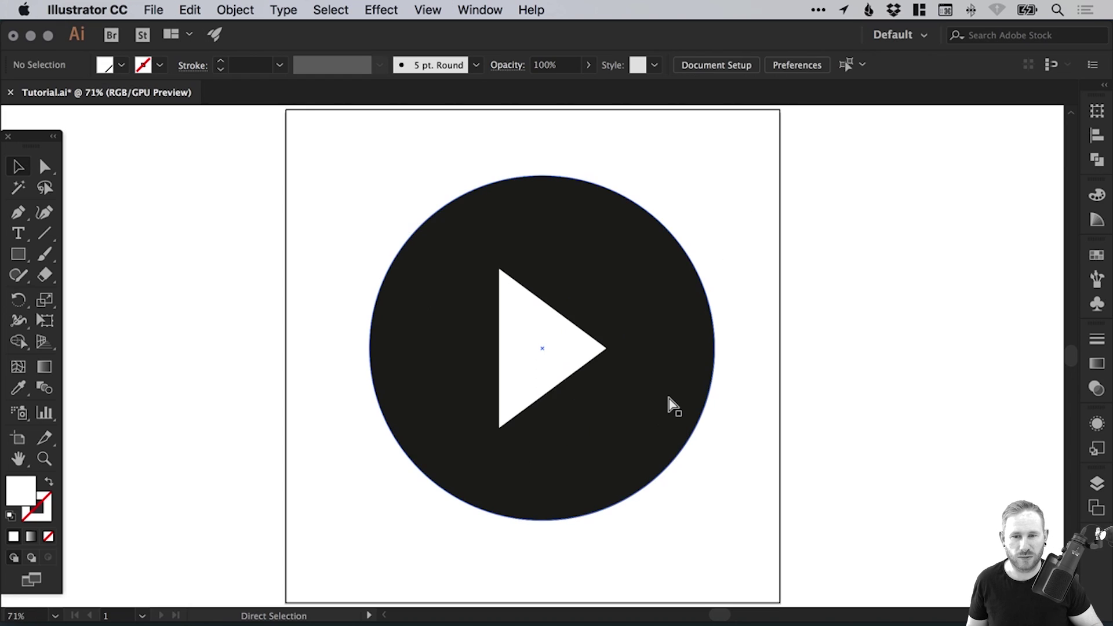
pyautogui.press('v')
# - Shrink the black circle from a corner handle and re-centre it on the triangle
pyautogui.moveTo(366, 167); pyautogui.dragTo(638, 501)
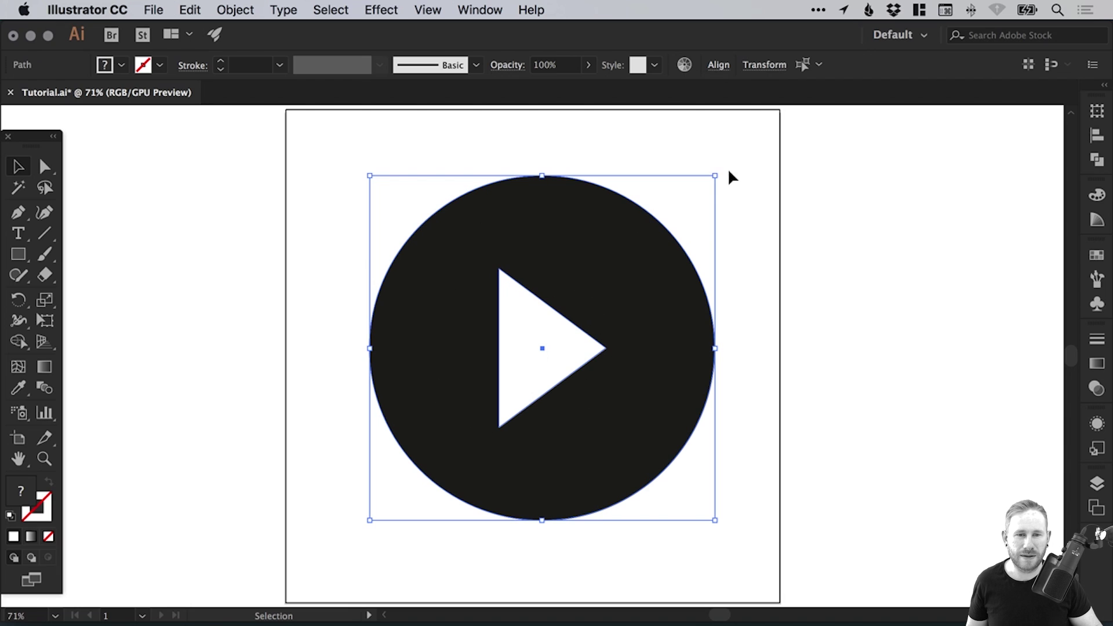
pyautogui.moveTo(713, 176); pyautogui.dragTo(650, 268)
pyautogui.moveTo(572, 423); pyautogui.dragTo(619, 372)
pyautogui.press('super+shift+a')
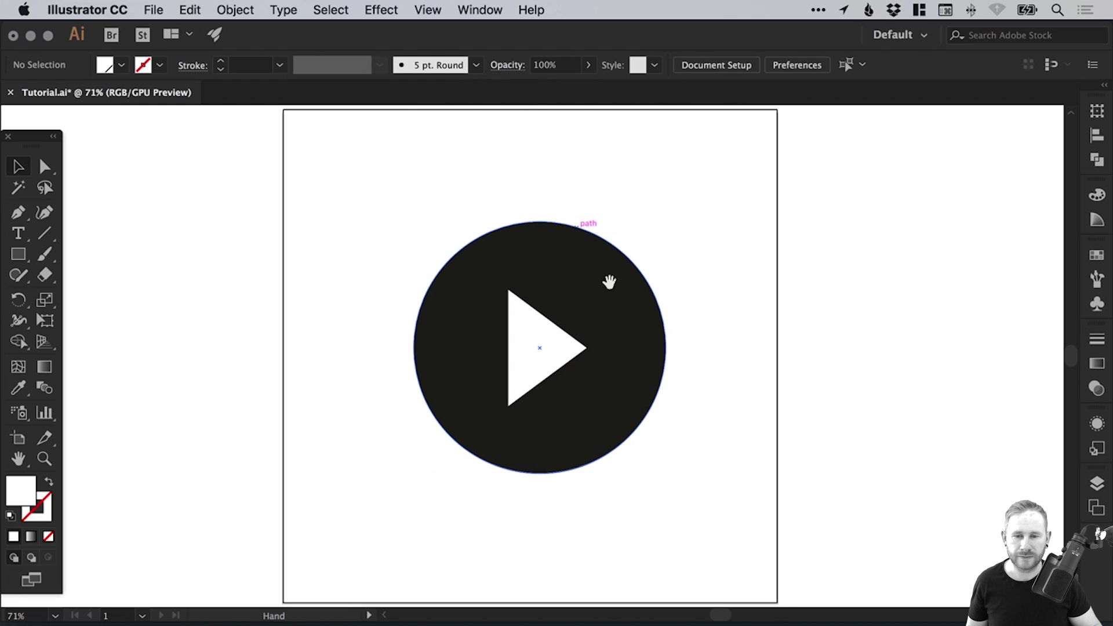
pyautogui.hscroll(1, 607, 281)
# - Swap the circle's fill and stroke so it becomes an unfilled dark outline
pyautogui.click(571, 266)
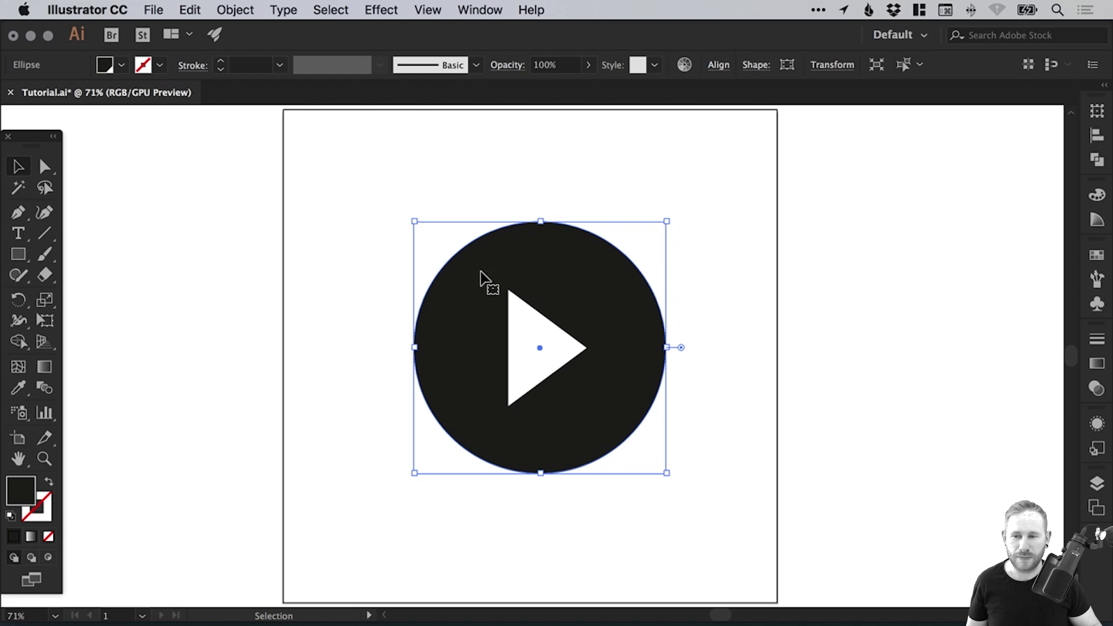
pyautogui.click(49, 485)
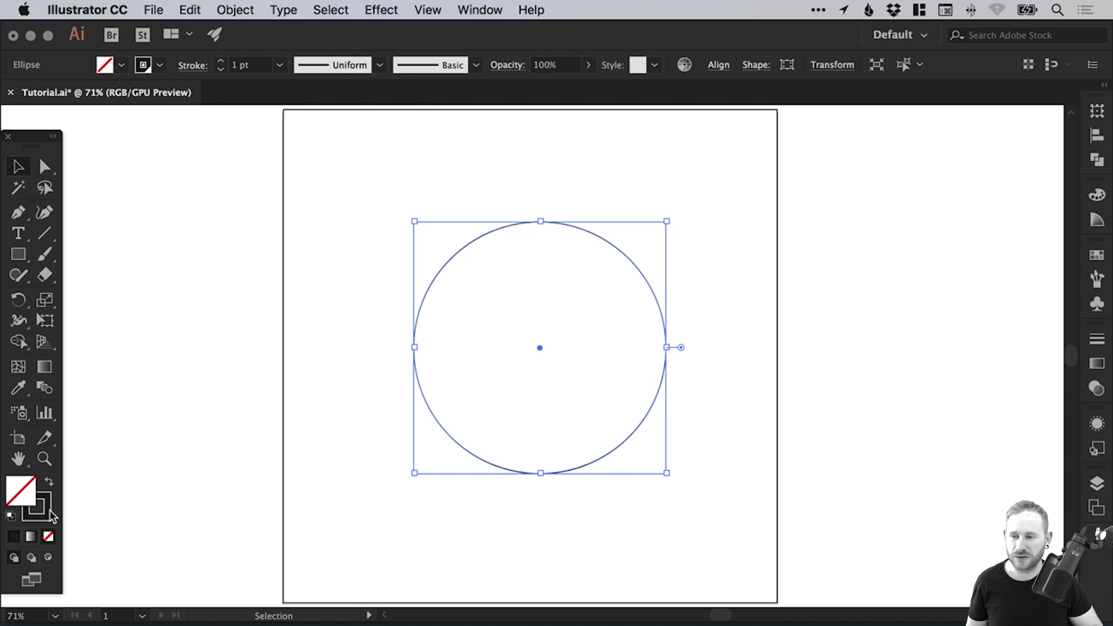
pyautogui.click(48, 517)
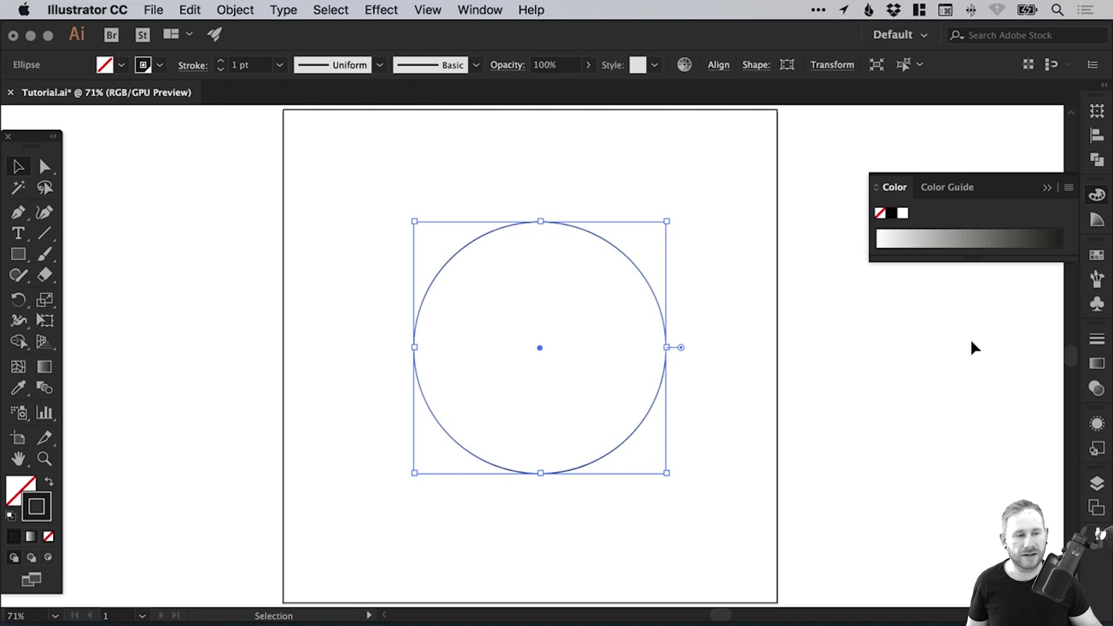
# - Set the circle's stroke weight to 12 pt with Align Stroke to Center
pyautogui.click(1097, 340)
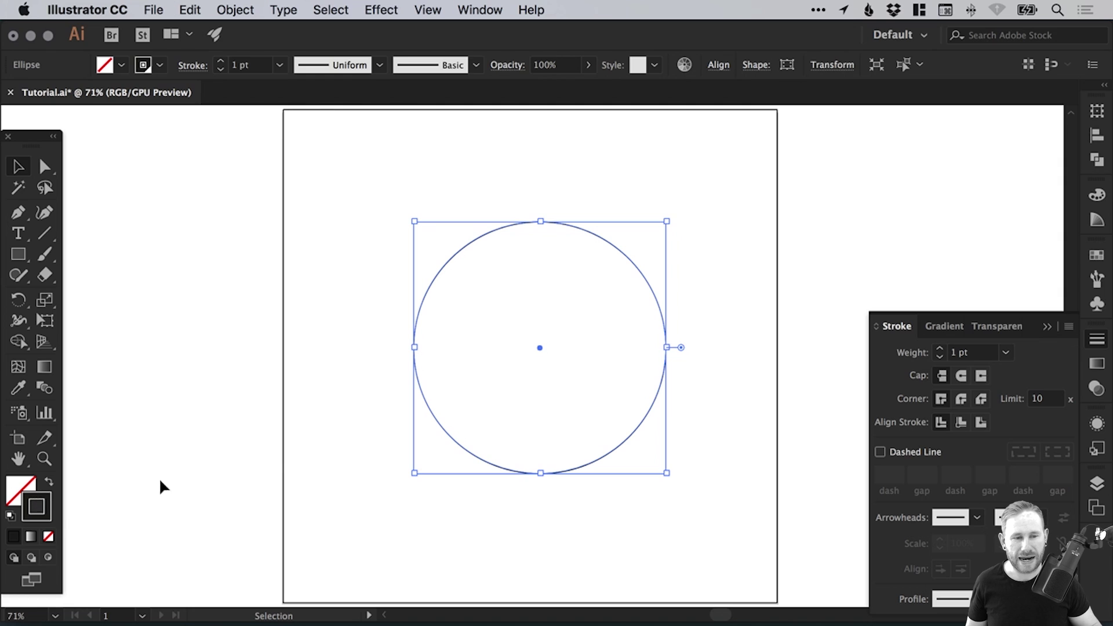
pyautogui.click(940, 349)
pyautogui.click(940, 349)
pyautogui.click(940, 349)
pyautogui.click(940, 349)
pyautogui.click(940, 349)
pyautogui.click(940, 349)
pyautogui.click(940, 350)
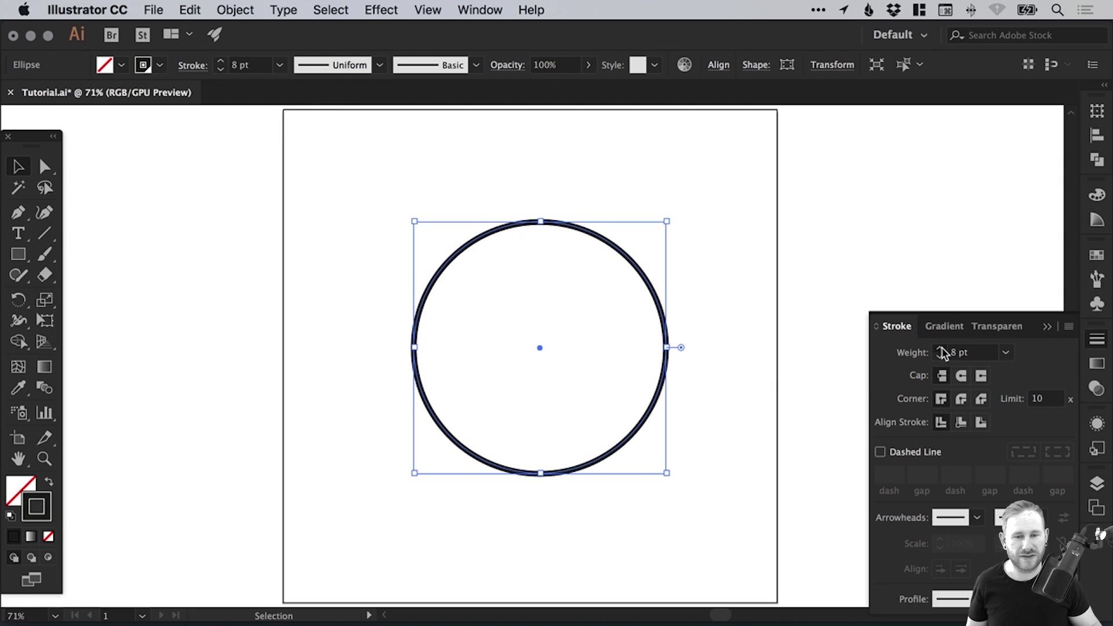
pyautogui.click(940, 349)
pyautogui.click(940, 349)
pyautogui.click(940, 349)
pyautogui.click(940, 349)
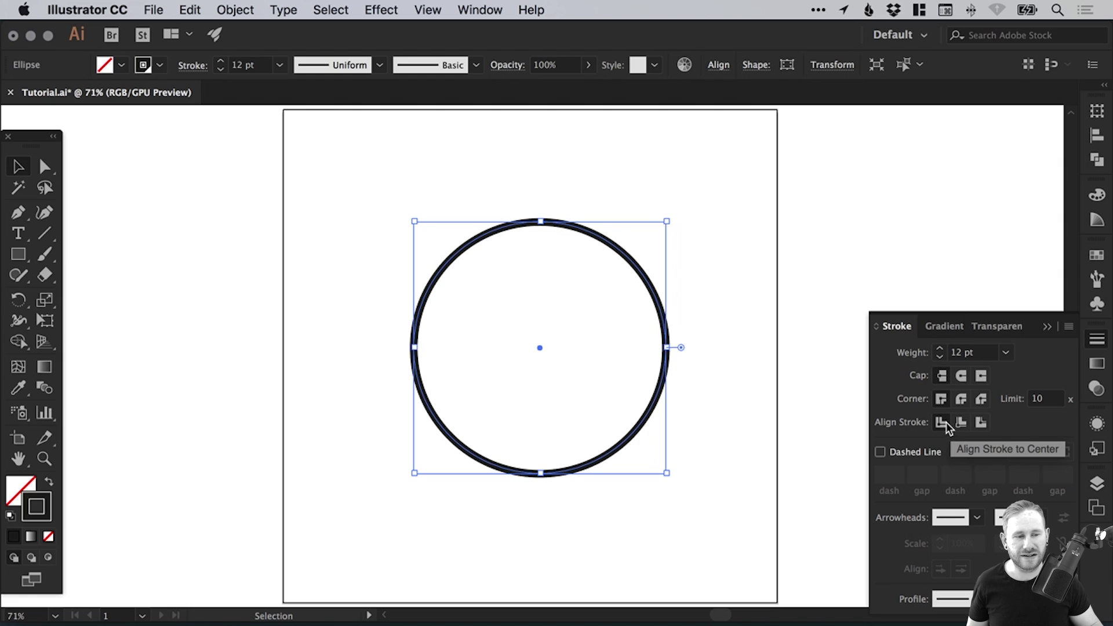
pyautogui.click(980, 424)
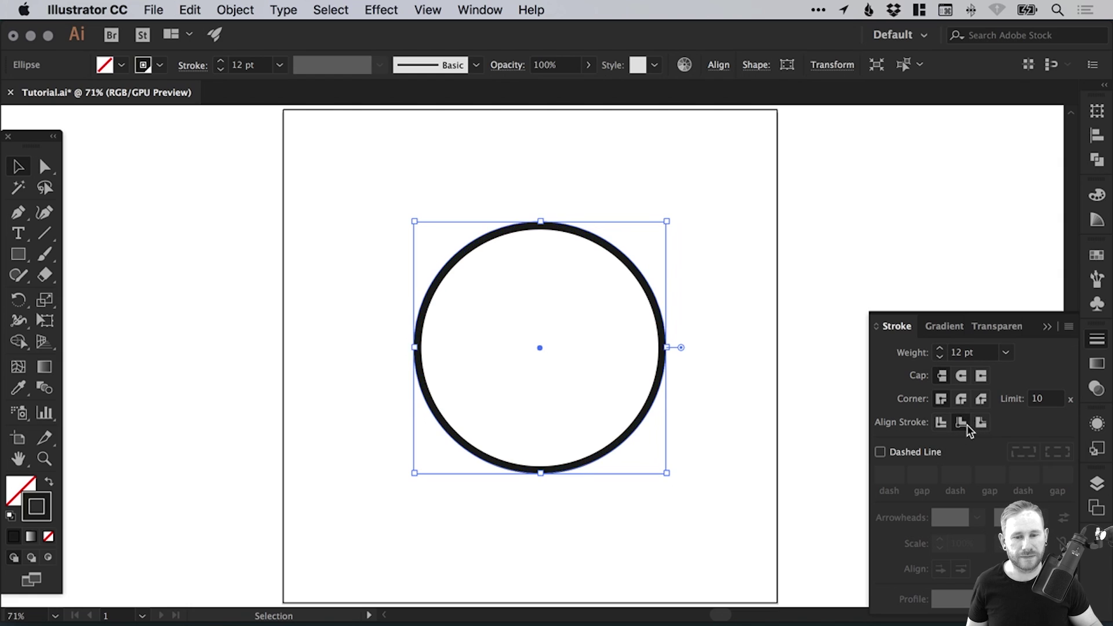
pyautogui.click(941, 422)
pyautogui.click(961, 422)
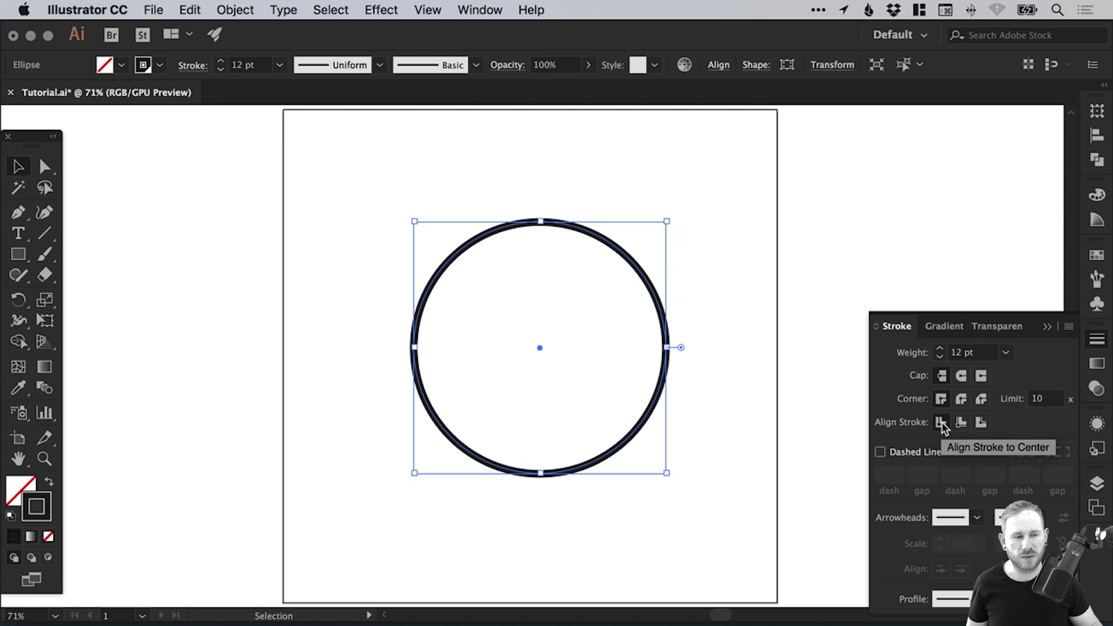
# - Fill the hidden white triangle inside the circle with black from the swatches
pyautogui.click(1097, 341)
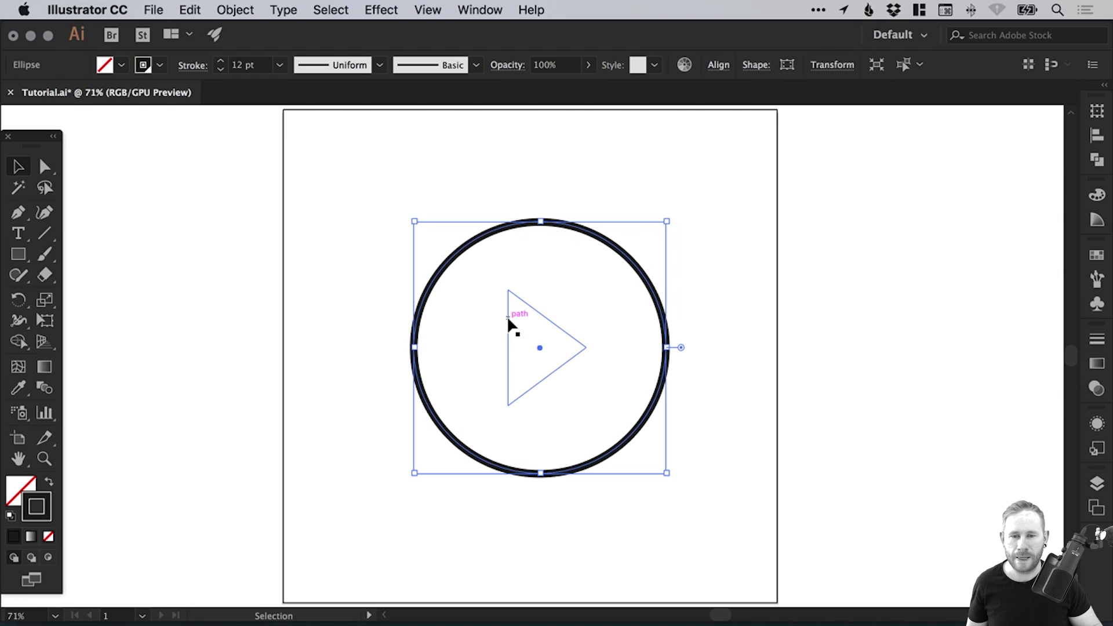
pyautogui.click(518, 329)
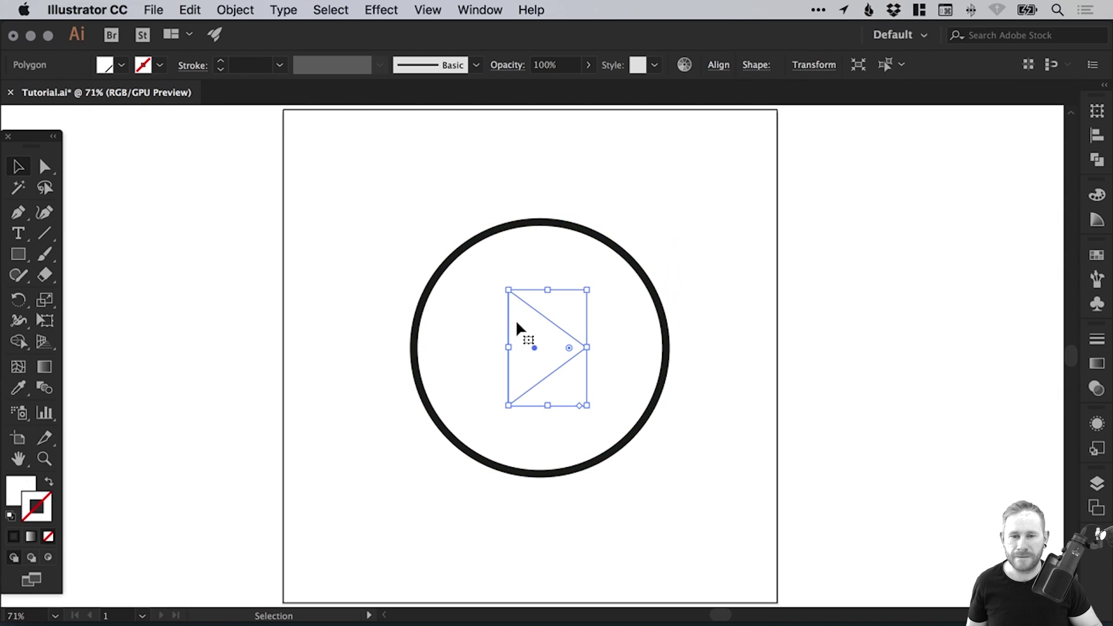
pyautogui.click(16, 490)
pyautogui.click(1097, 255)
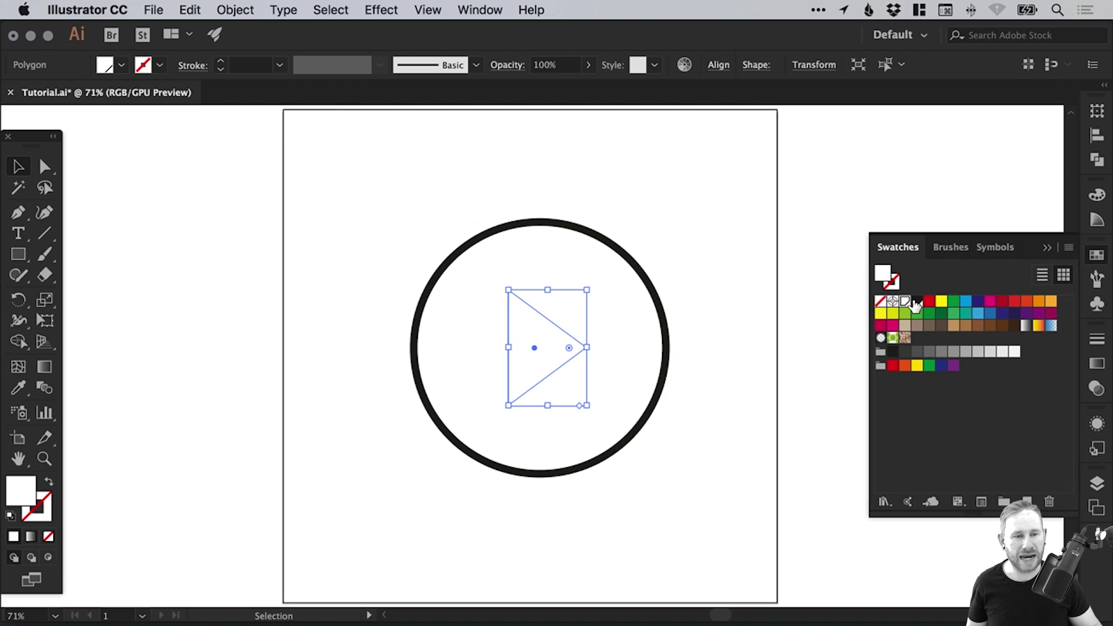
pyautogui.click(918, 303)
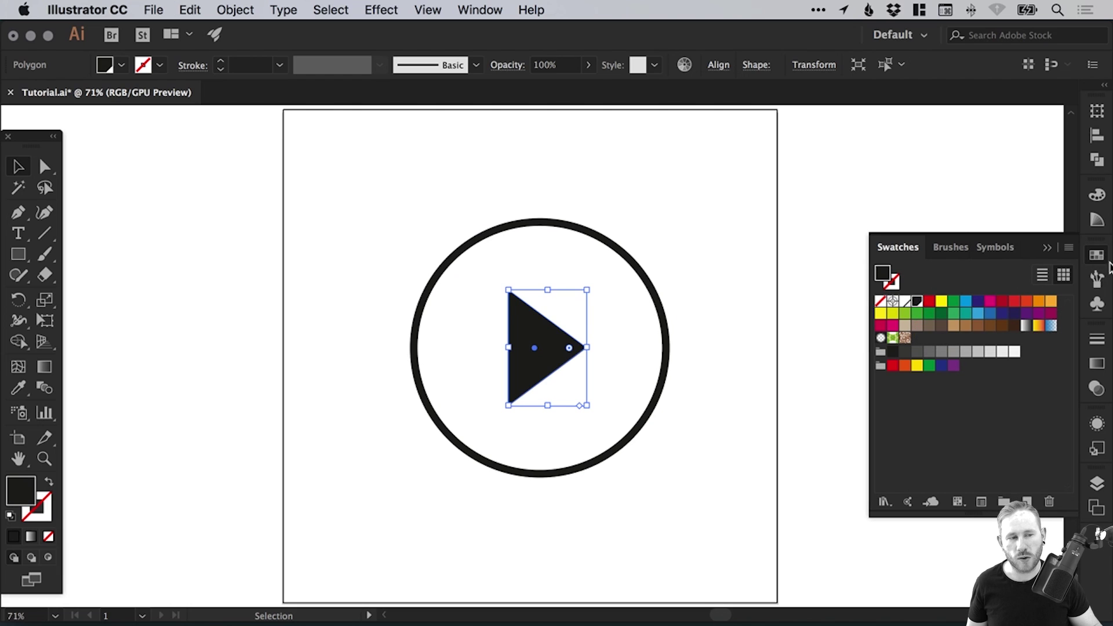
pyautogui.click(1096, 255)
pyautogui.click(806, 299)
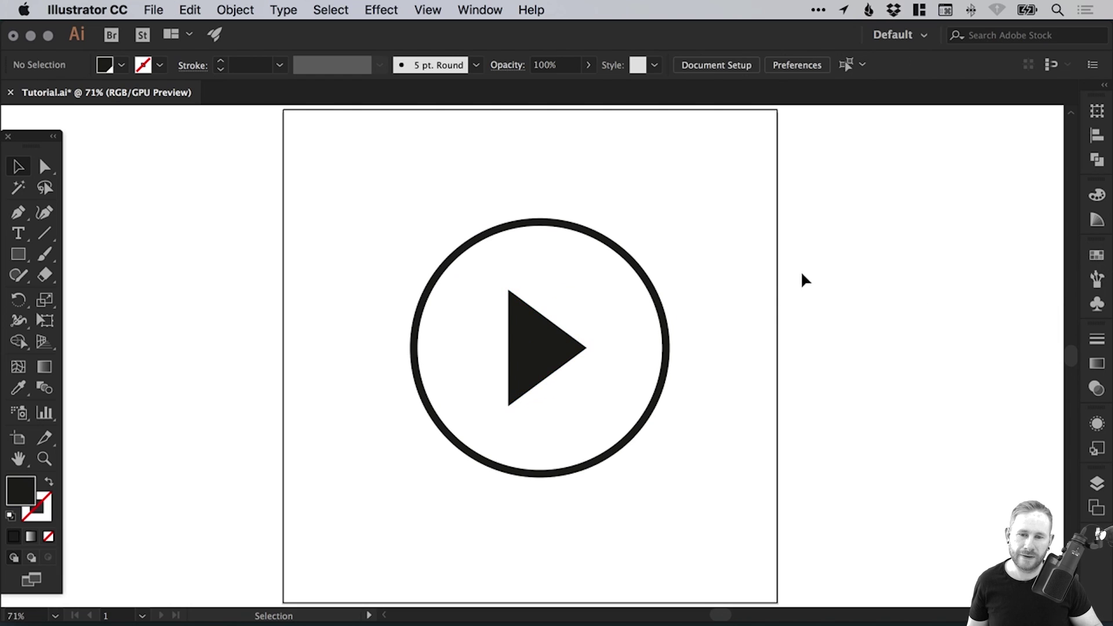
# - Resize the play triangle, slightly shorter and then enlarged from its top-right corner
pyautogui.click(532, 348)
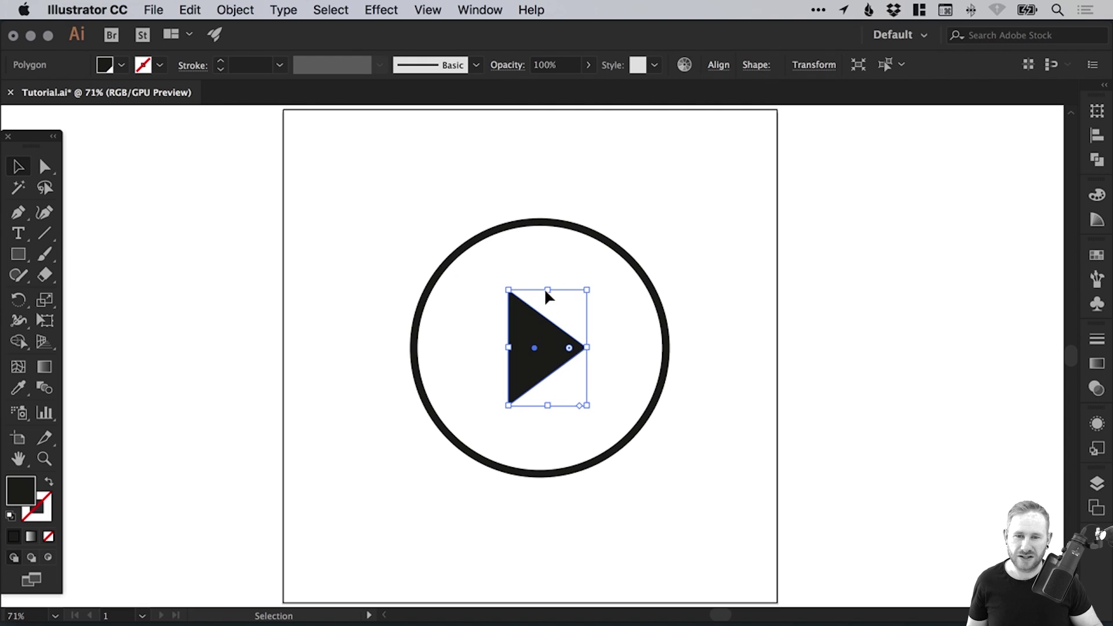
pyautogui.moveTo(547, 290); pyautogui.dragTo(548, 294)
pyautogui.click(743, 327)
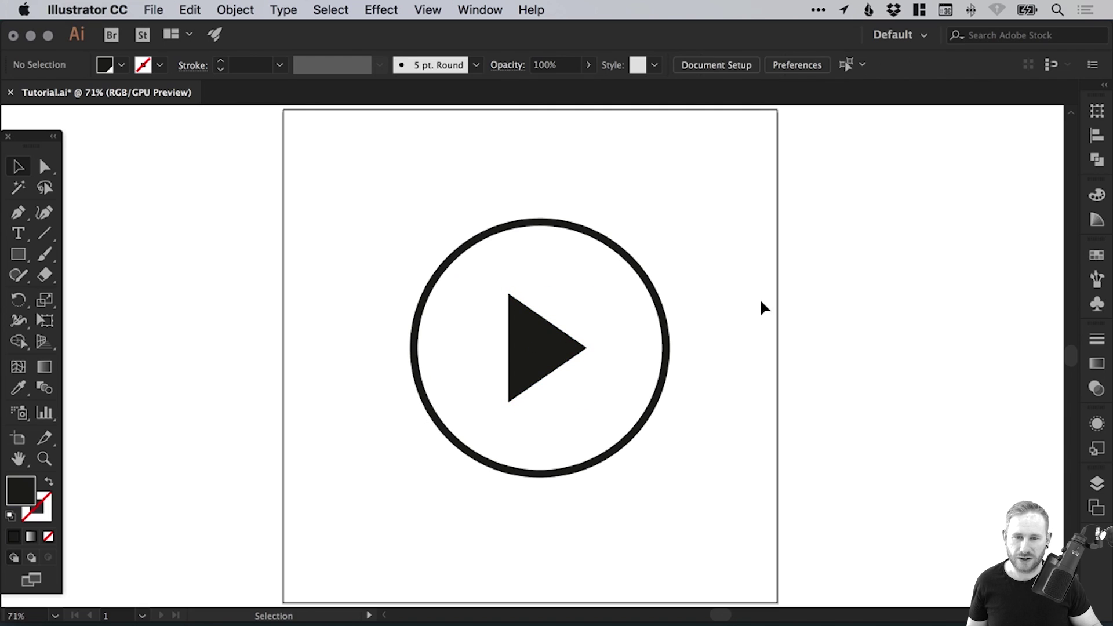
pyautogui.click(552, 342)
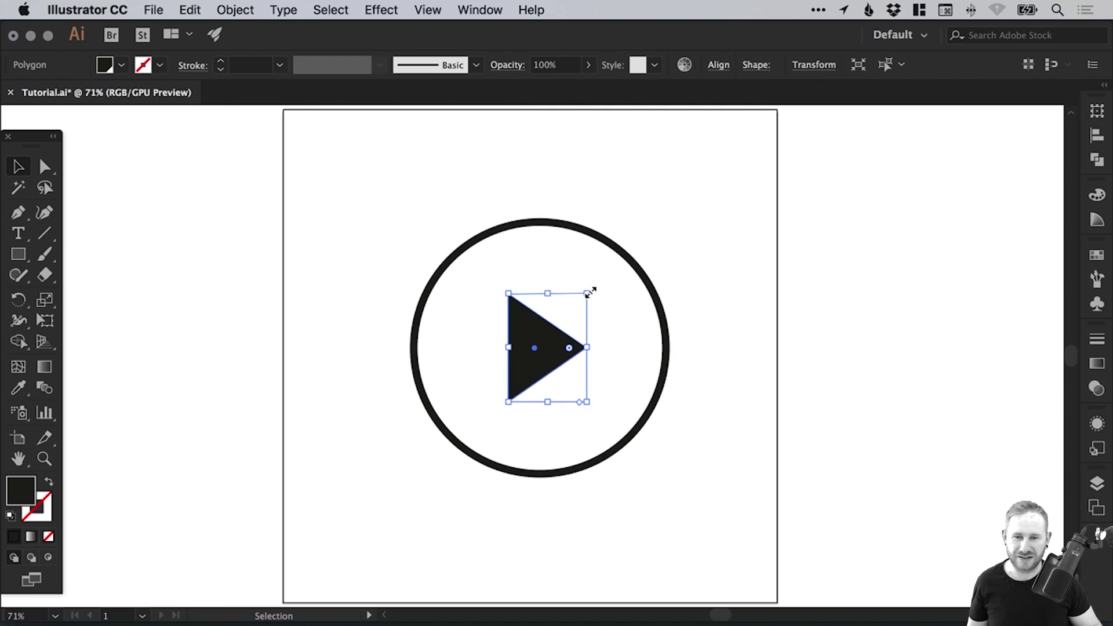
pyautogui.moveTo(587, 294); pyautogui.dragTo(593, 290)
pyautogui.click(763, 298)
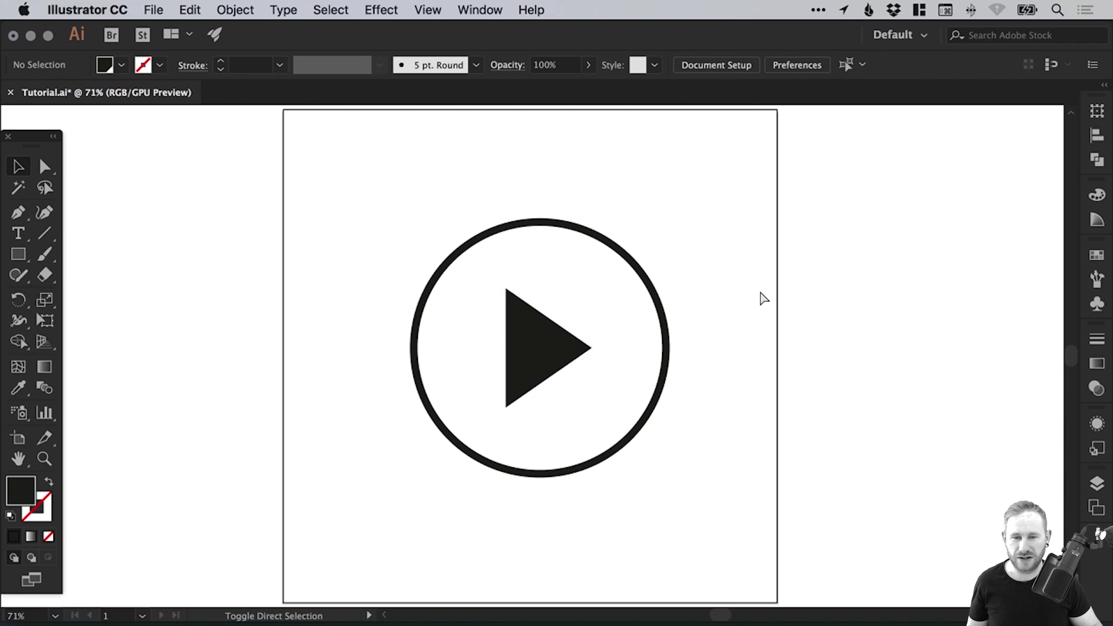
# - Nudge the whole circle-and-triangle icon slightly left and down
pyautogui.moveTo(333, 261); pyautogui.dragTo(715, 466)
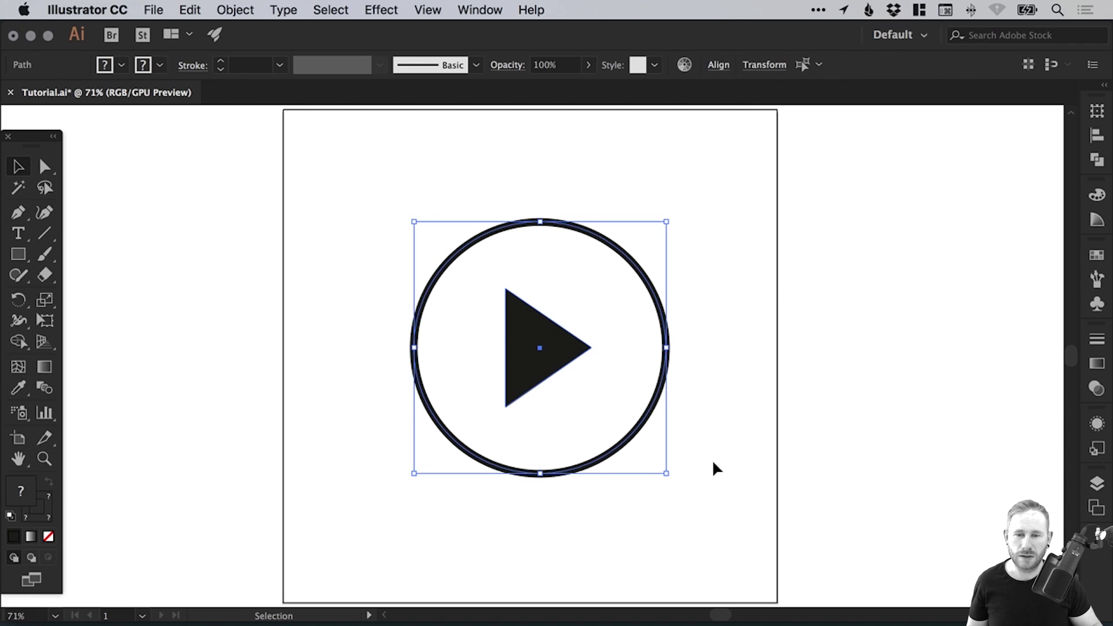
pyautogui.moveTo(429, 285); pyautogui.dragTo(424, 288)
pyautogui.click(696, 301)
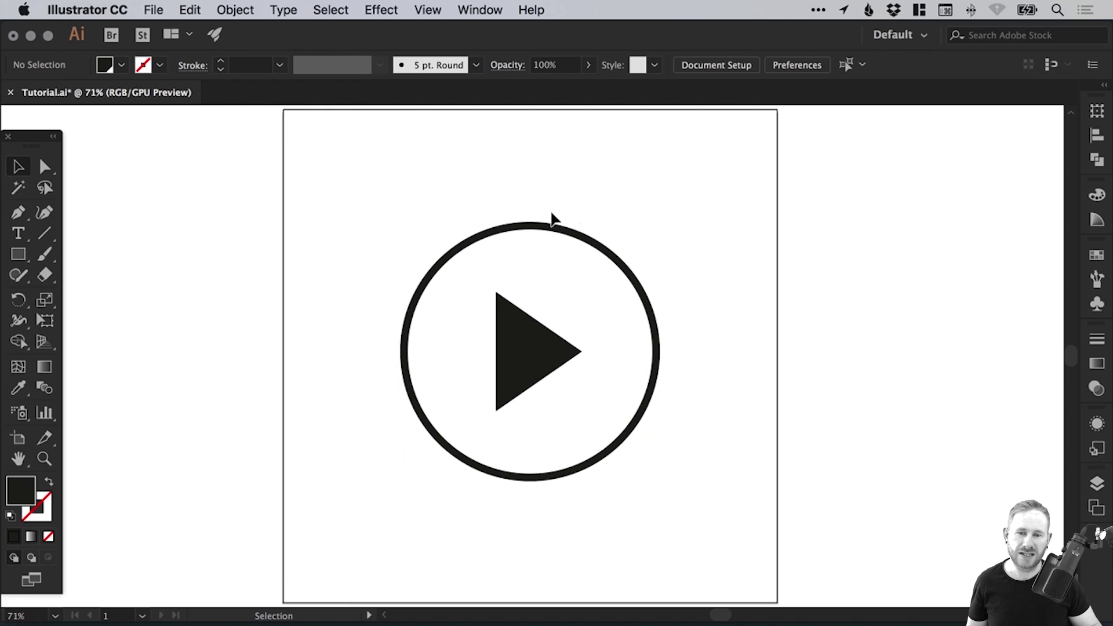
# - Copy the icon to the right, then eyedrop the circle's 12 pt outline onto the left triangle
pyautogui.moveTo(413, 203); pyautogui.dragTo(619, 482)
pyautogui.moveTo(495, 237); pyautogui.dragTo(960, 239)
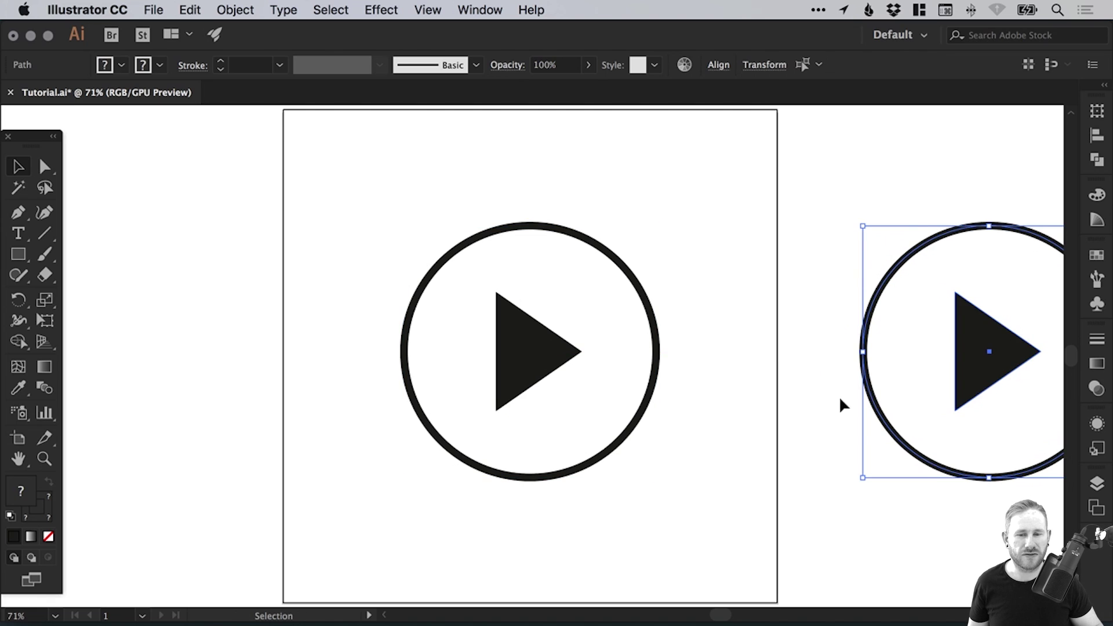
pyautogui.click(530, 330)
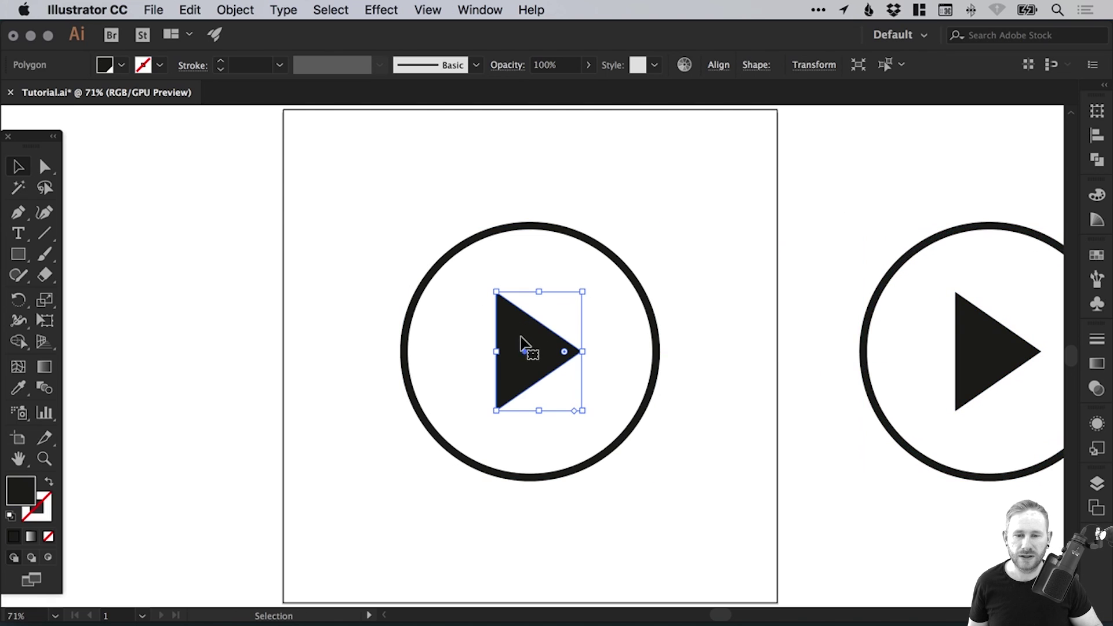
pyautogui.click(20, 390)
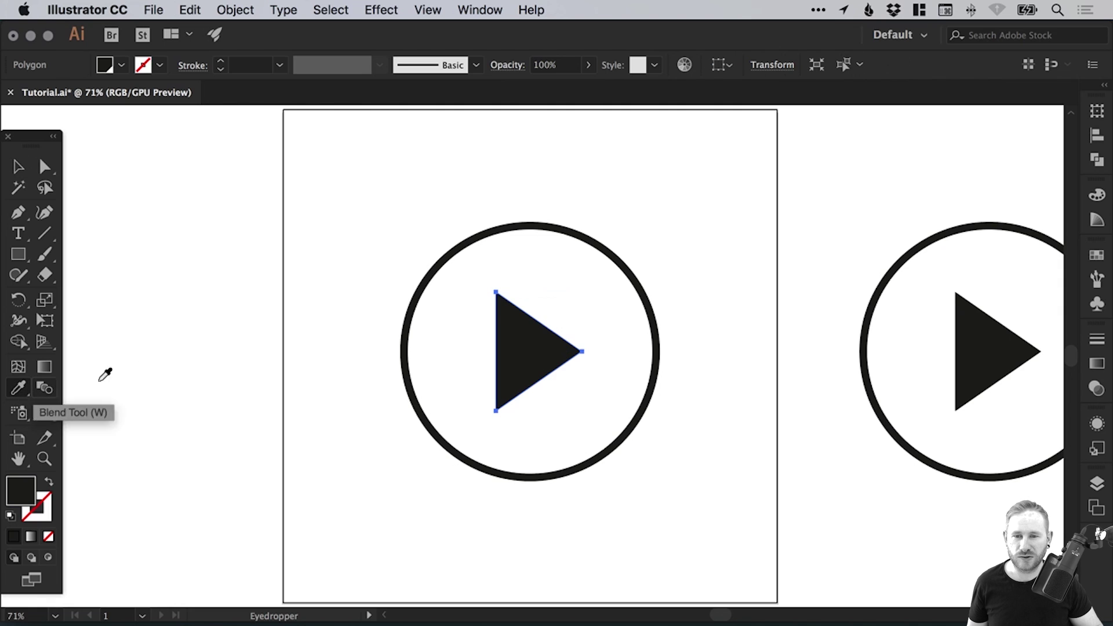
pyautogui.click(557, 220)
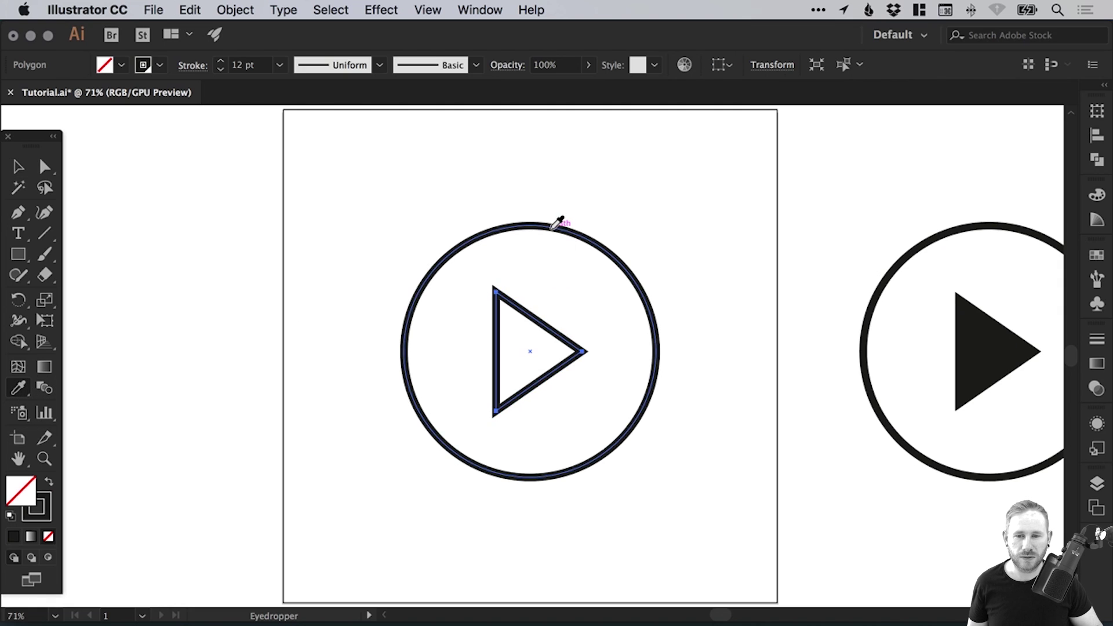
pyautogui.click(25, 166)
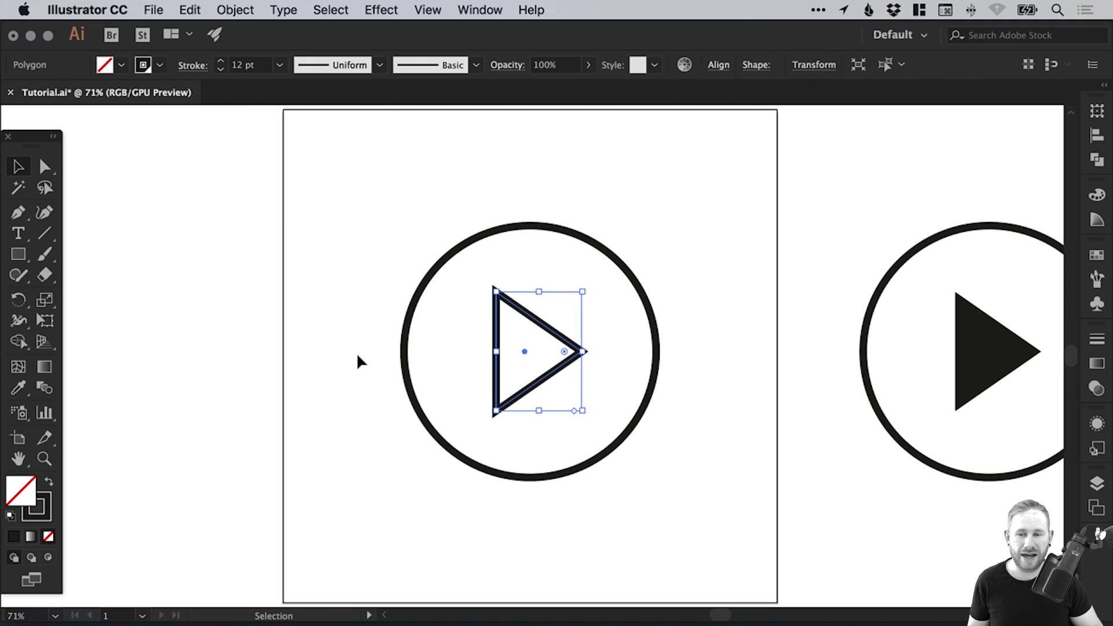
pyautogui.click(318, 362)
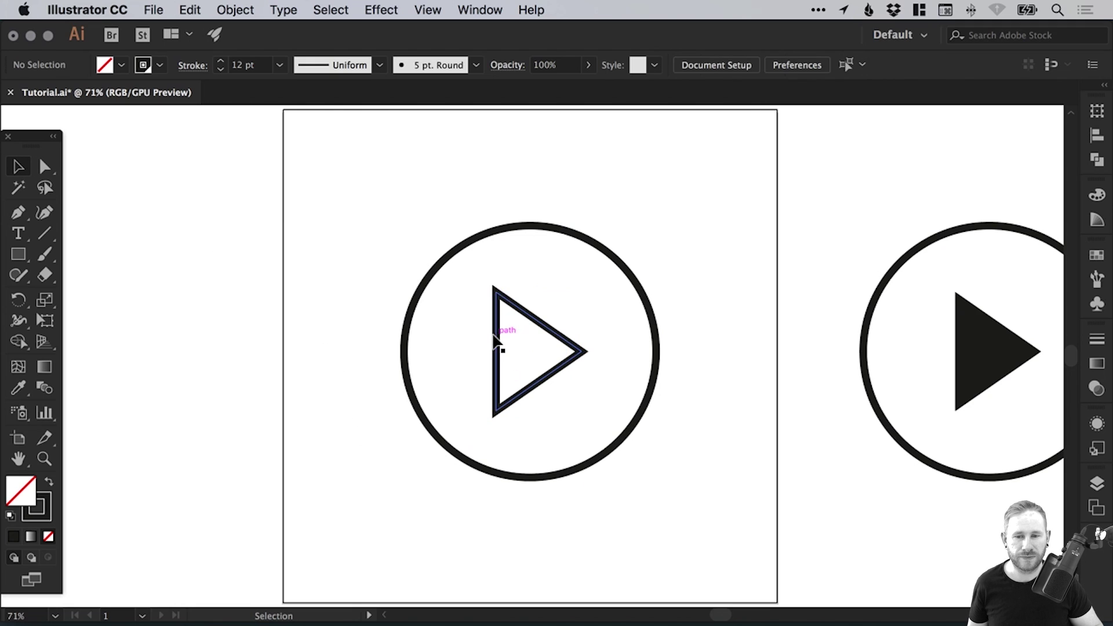
pyautogui.moveTo(335, 245); pyautogui.dragTo(558, 487)
pyautogui.click(491, 352)
pyautogui.click(500, 353)
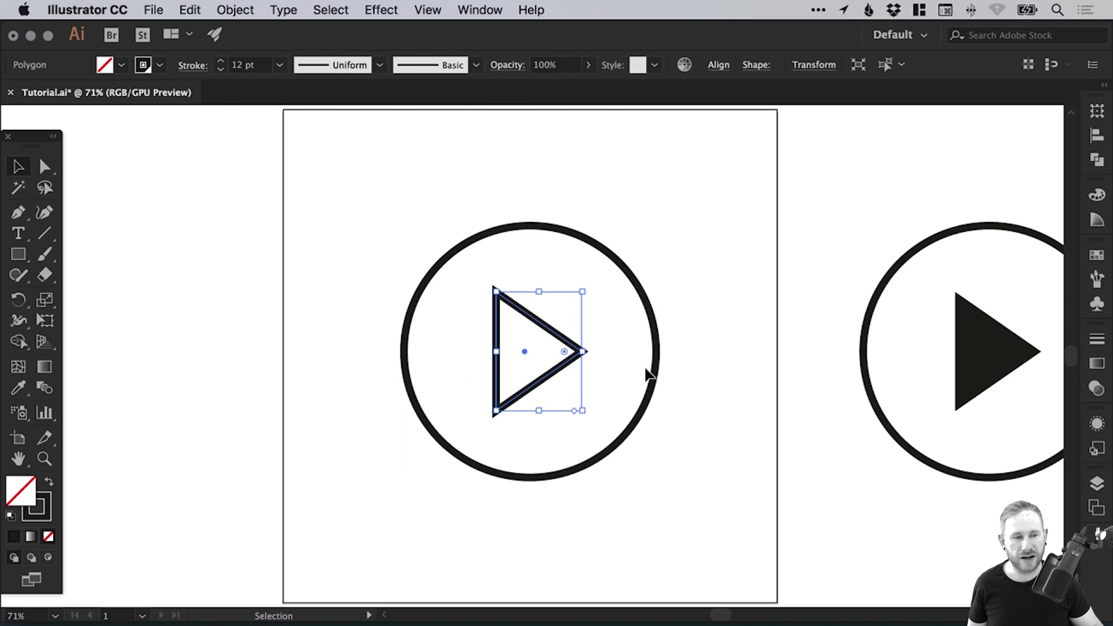
pyautogui.click(1093, 338)
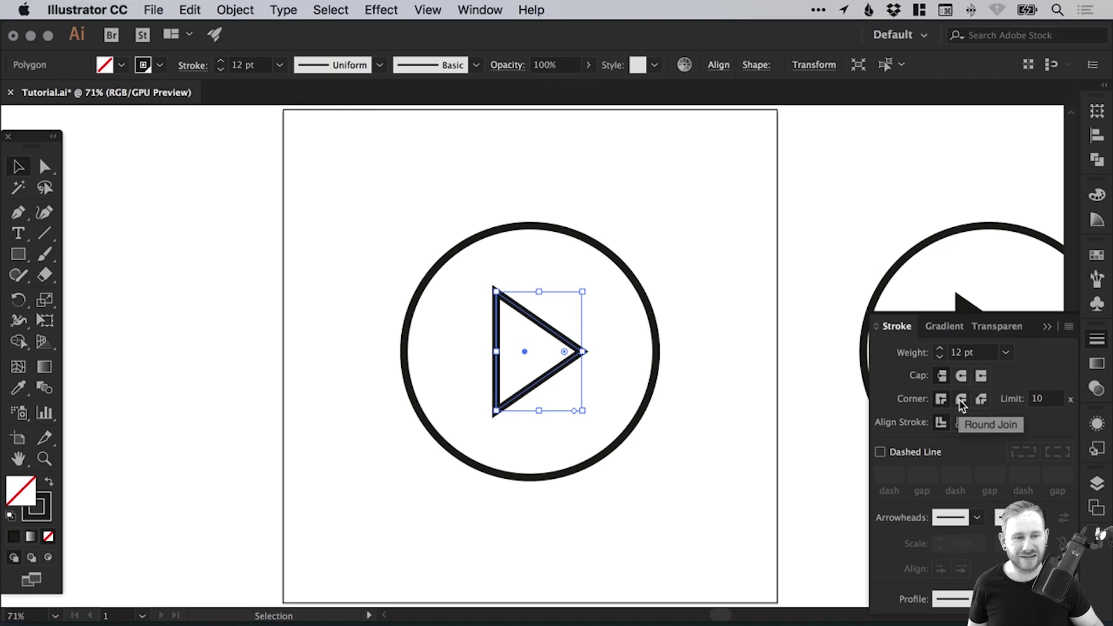
pyautogui.click(960, 400)
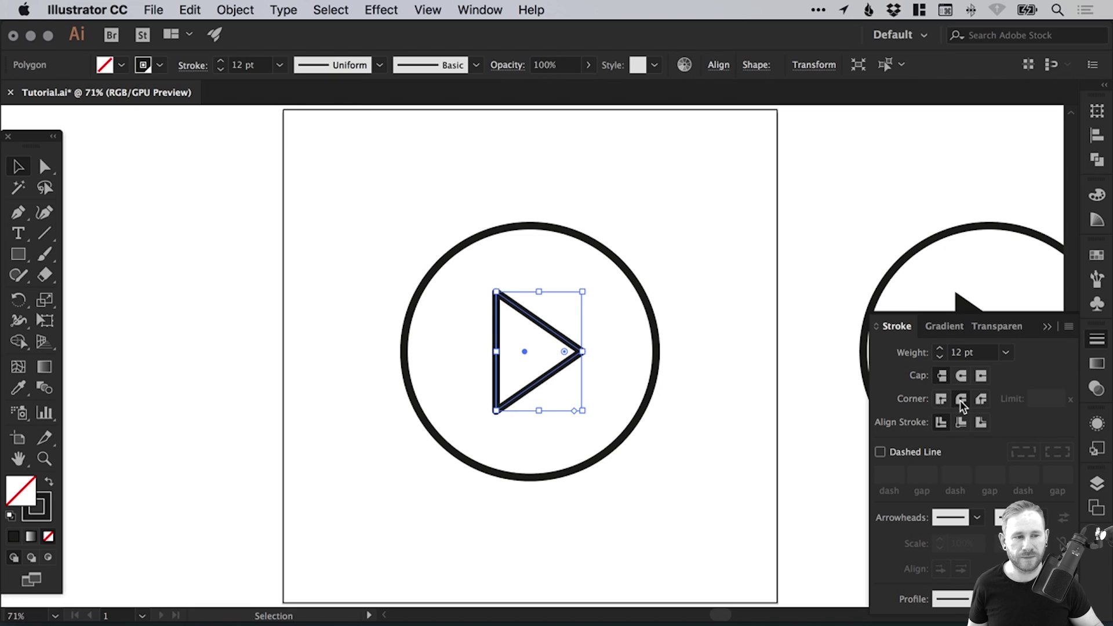
pyautogui.click(1096, 336)
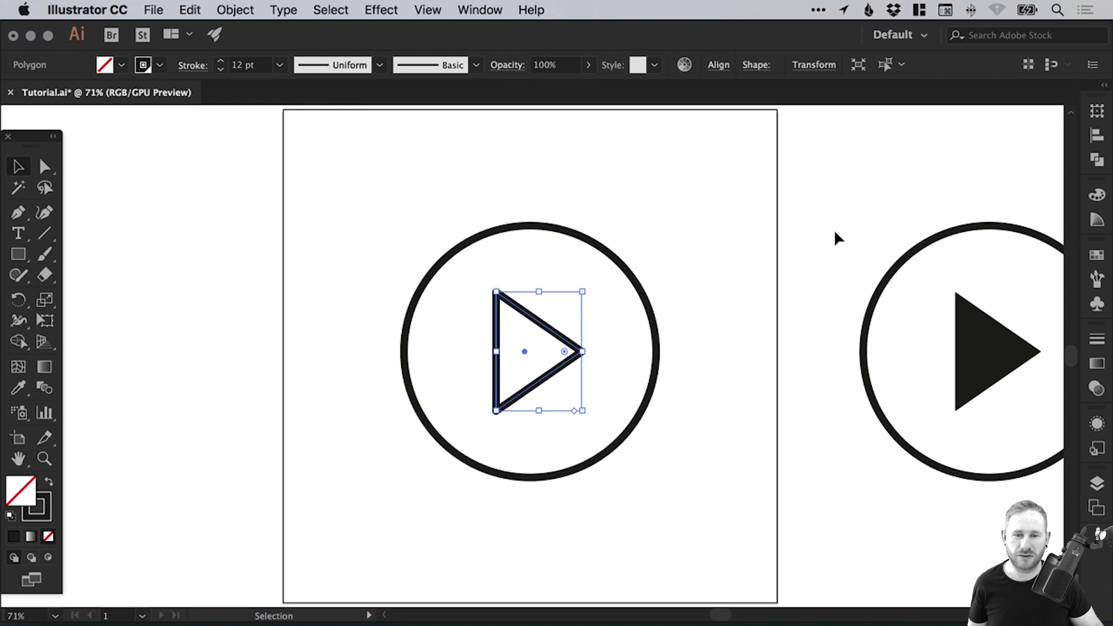
pyautogui.click(694, 257)
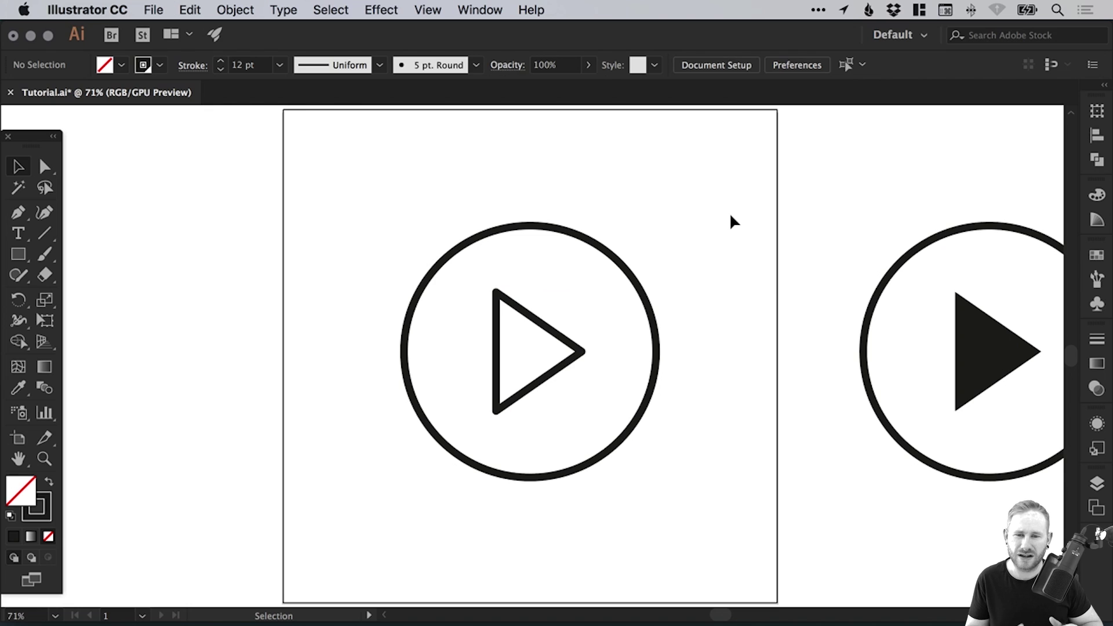
pyautogui.press('cmd+z')
pyautogui.click(699, 222)
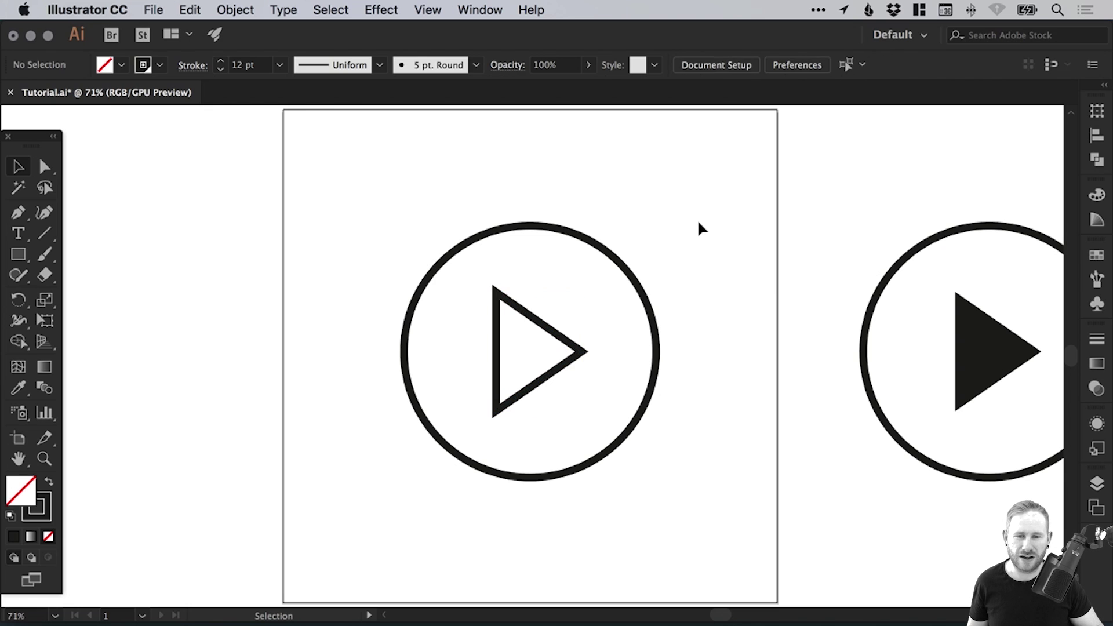
# - Redo the triangle's rounded corners and delete the filled spare icon on the right
pyautogui.press('cmd+shift+z')
pyautogui.click(705, 224)
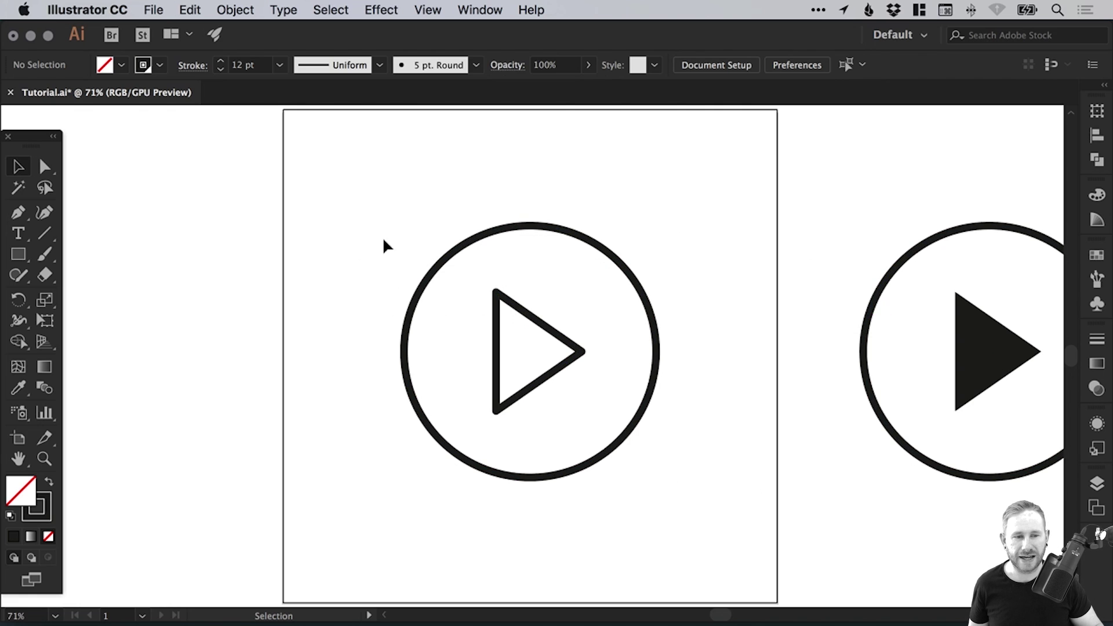
pyautogui.moveTo(891, 222); pyautogui.dragTo(994, 420)
pyautogui.press('Delete')
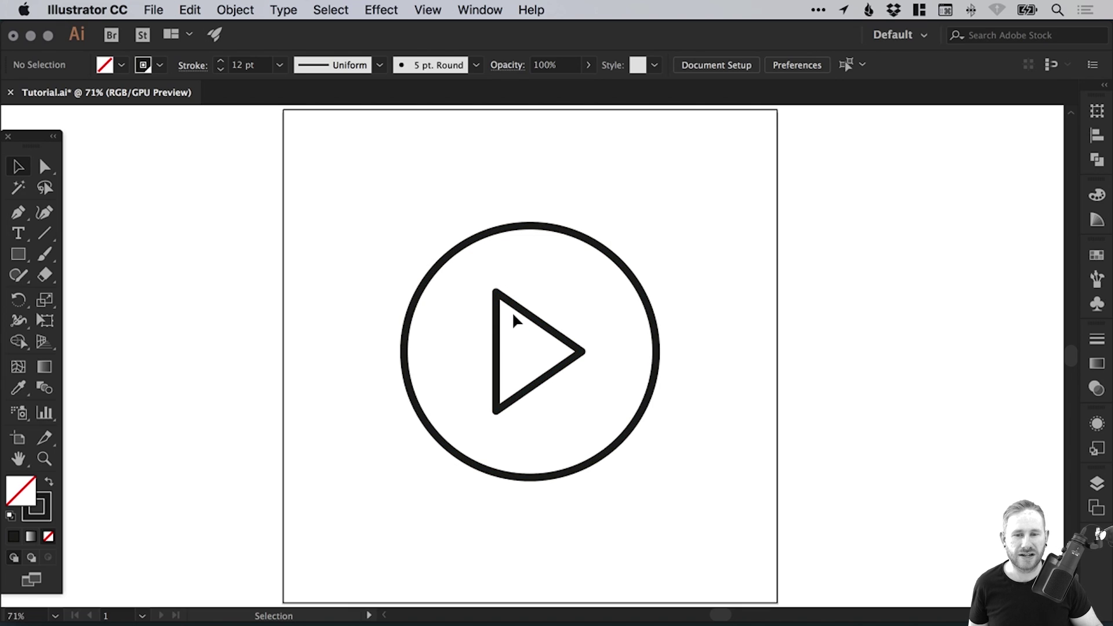
# - Change the global Black swatch to RGB 54, 214, 114 with Preview on
pyautogui.click(1096, 255)
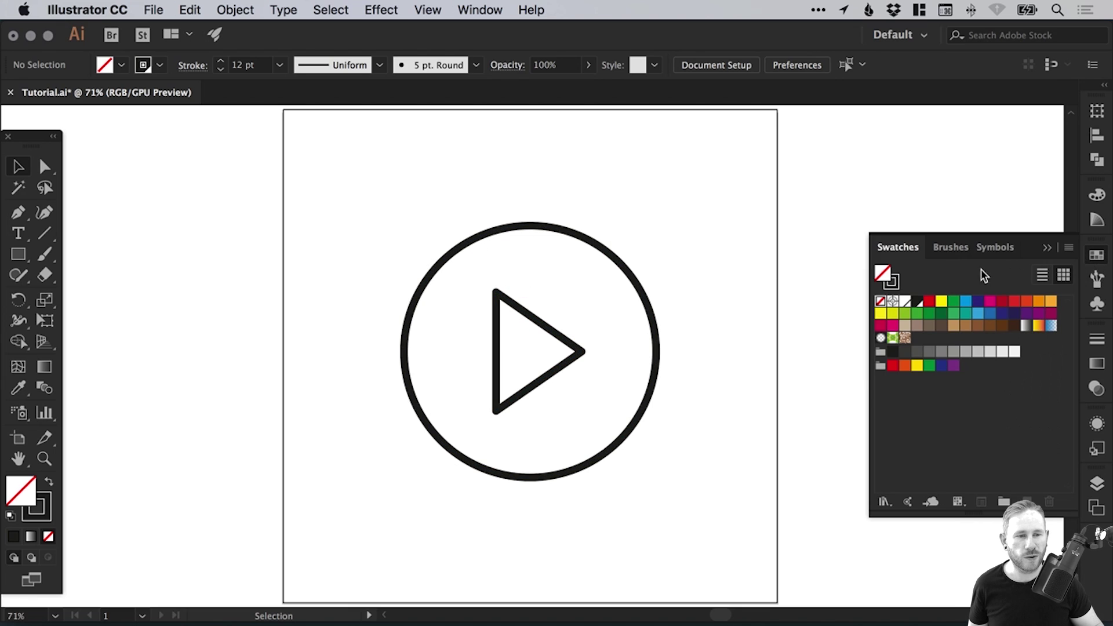
pyautogui.doubleClick(918, 303)
pyautogui.moveTo(256, 107); pyautogui.dragTo(924, 106)
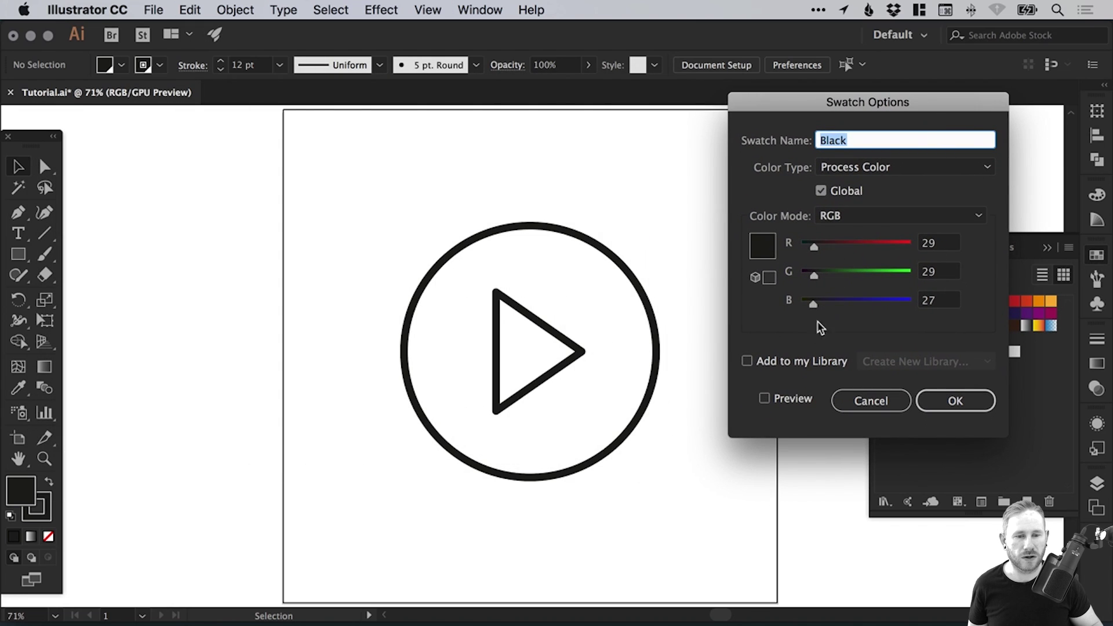
pyautogui.click(788, 404)
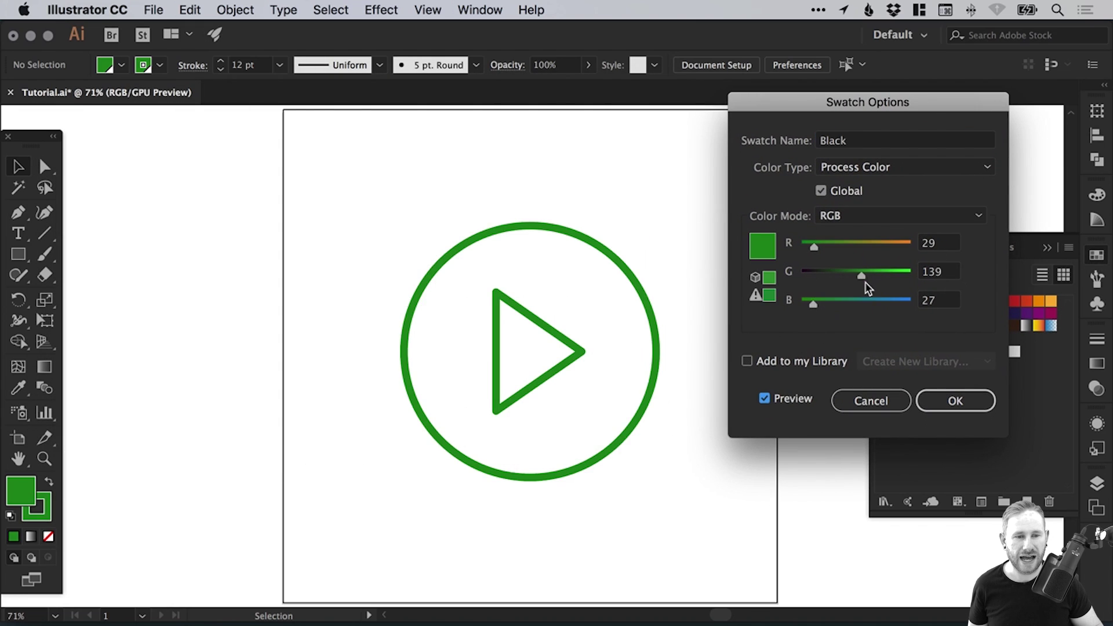
pyautogui.moveTo(847, 300); pyautogui.dragTo(890, 281)
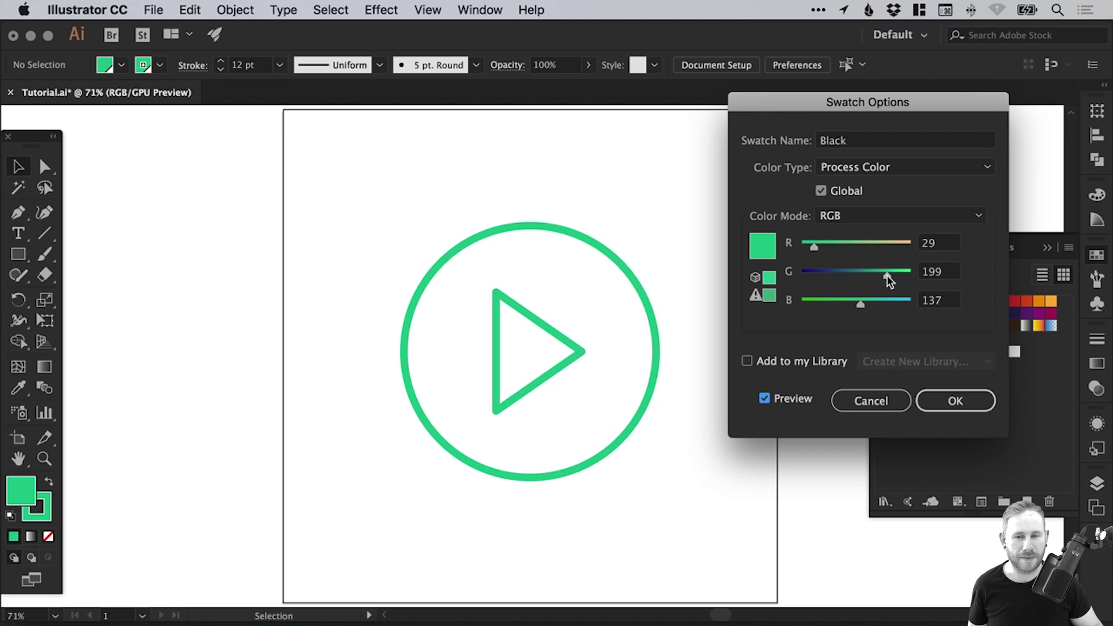
pyautogui.click(894, 274)
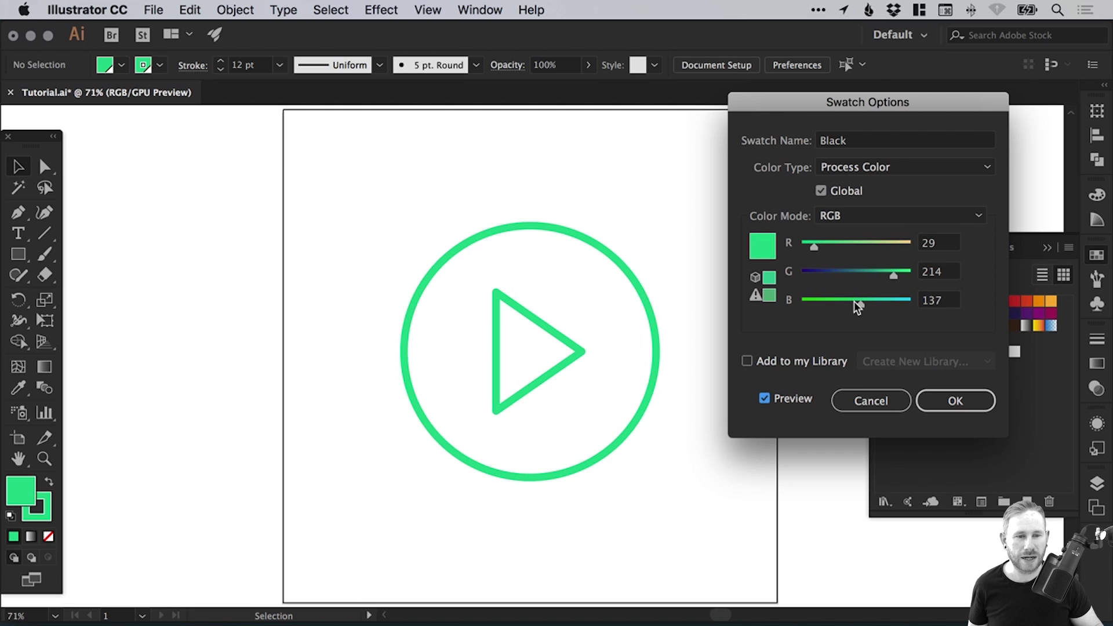
pyautogui.moveTo(854, 305); pyautogui.dragTo(851, 304)
pyautogui.moveTo(815, 247); pyautogui.dragTo(827, 251)
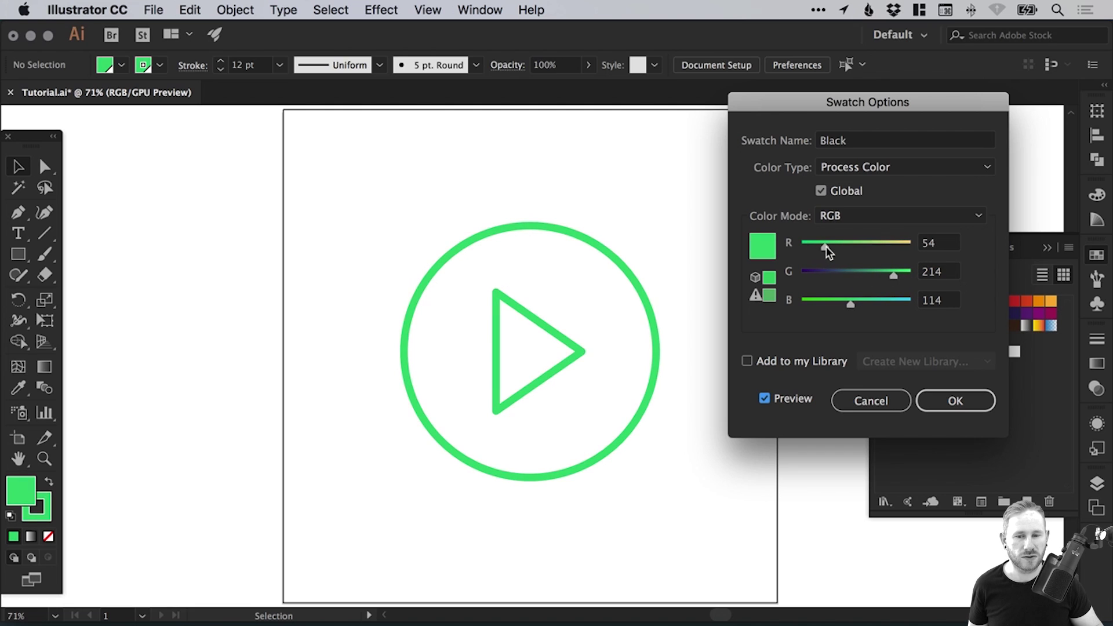
pyautogui.click(955, 401)
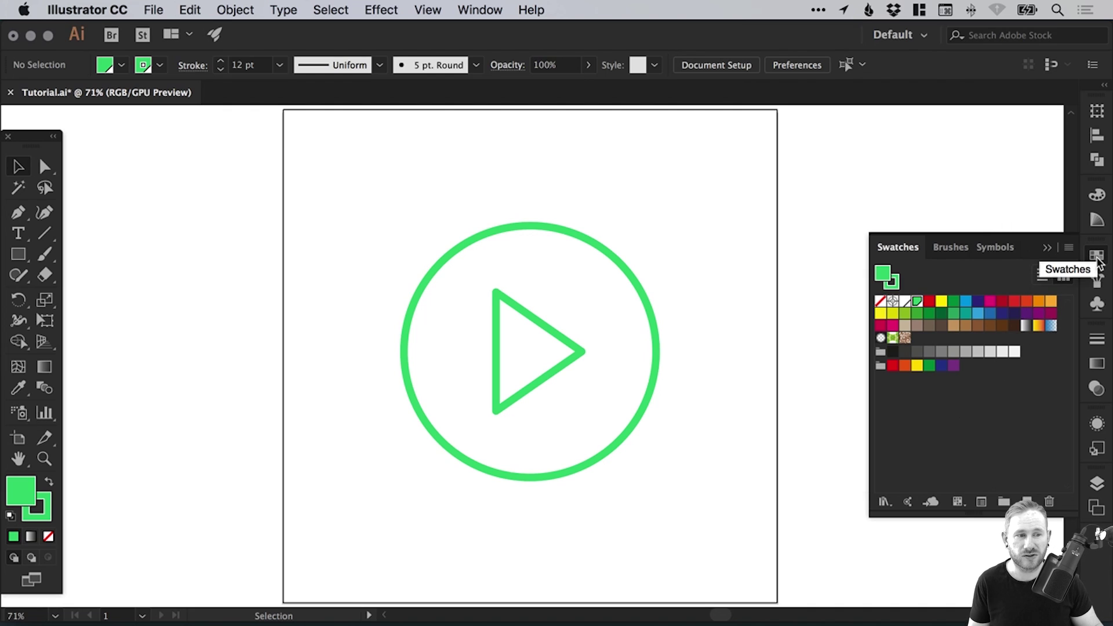
pyautogui.click(1097, 259)
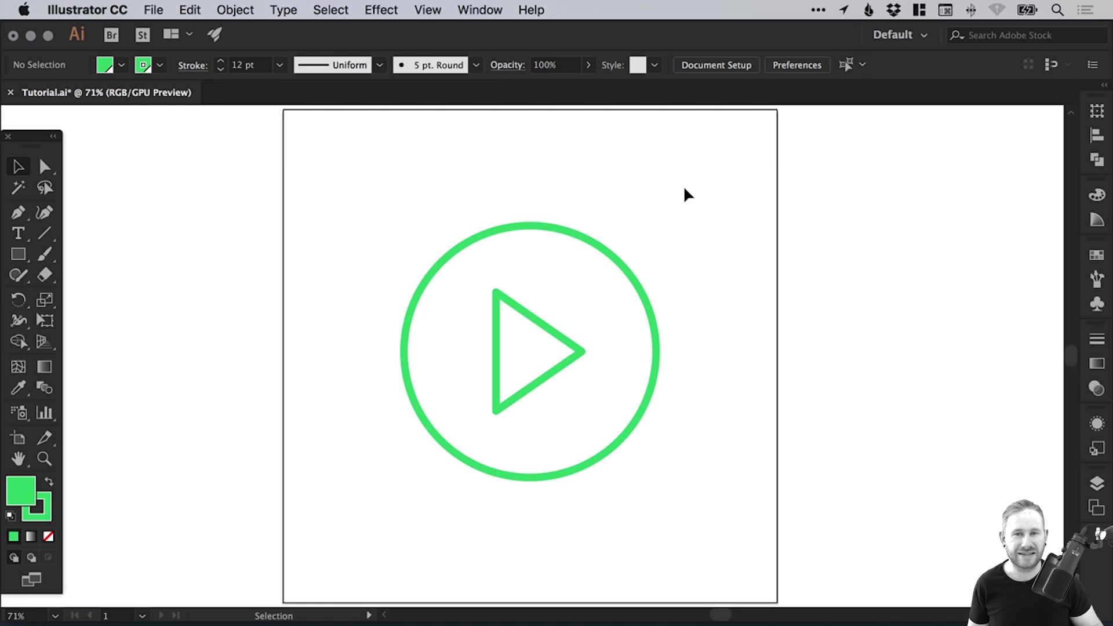